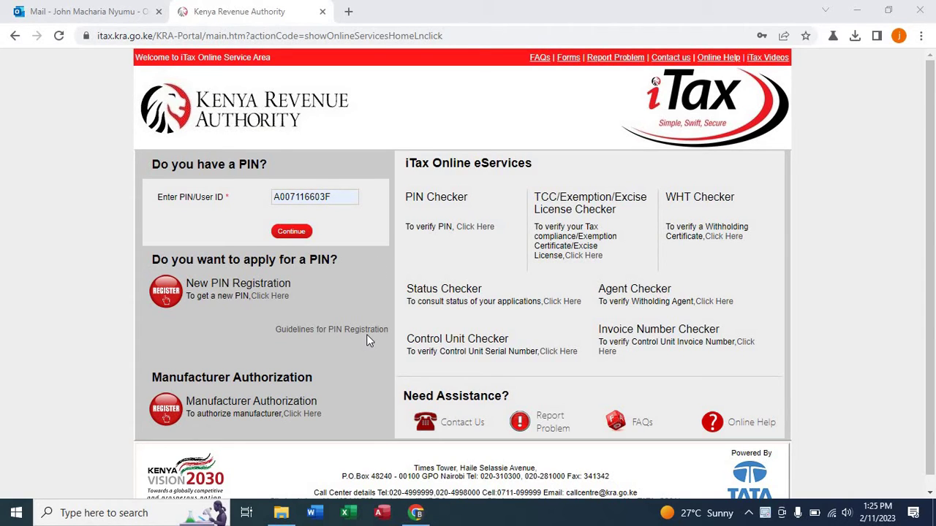
{"action": "left_click", "coordinate": [865, 6]}
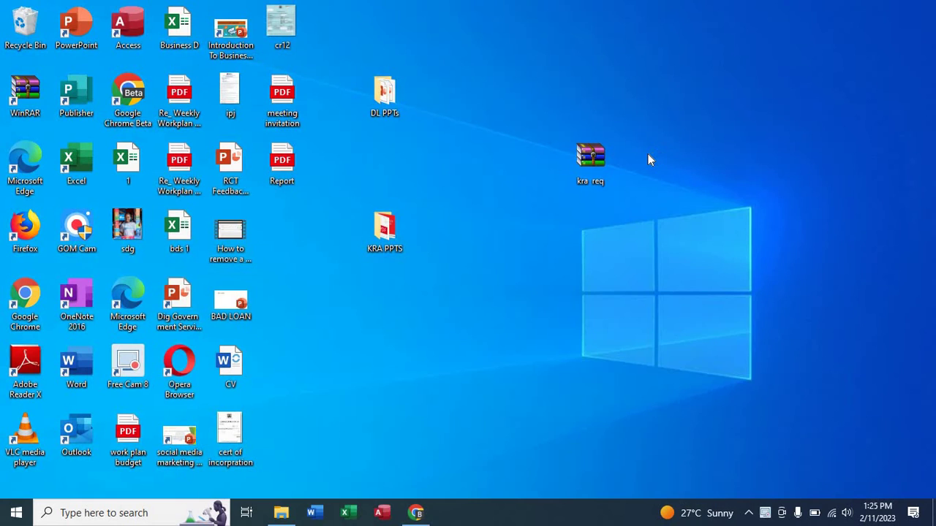
{"action": "double_click", "coordinate": [594, 156]}
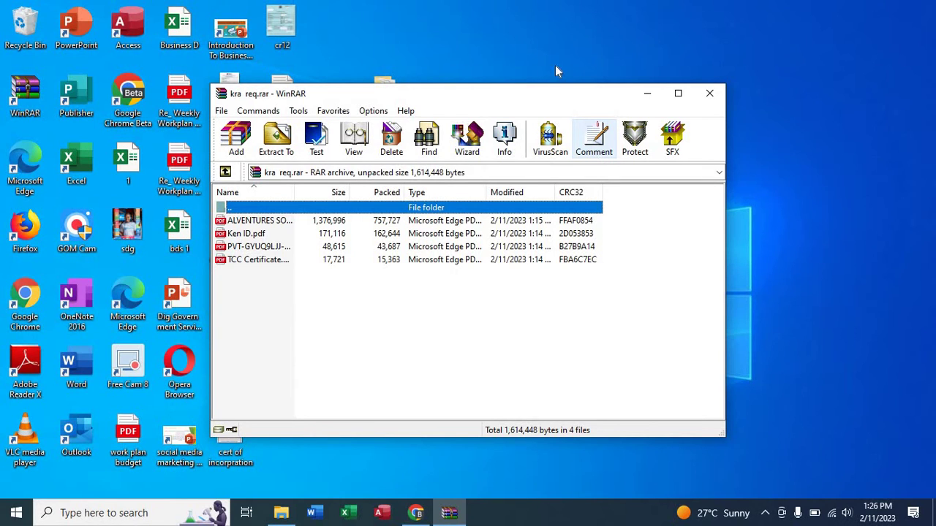
{"action": "left_click", "coordinate": [706, 98]}
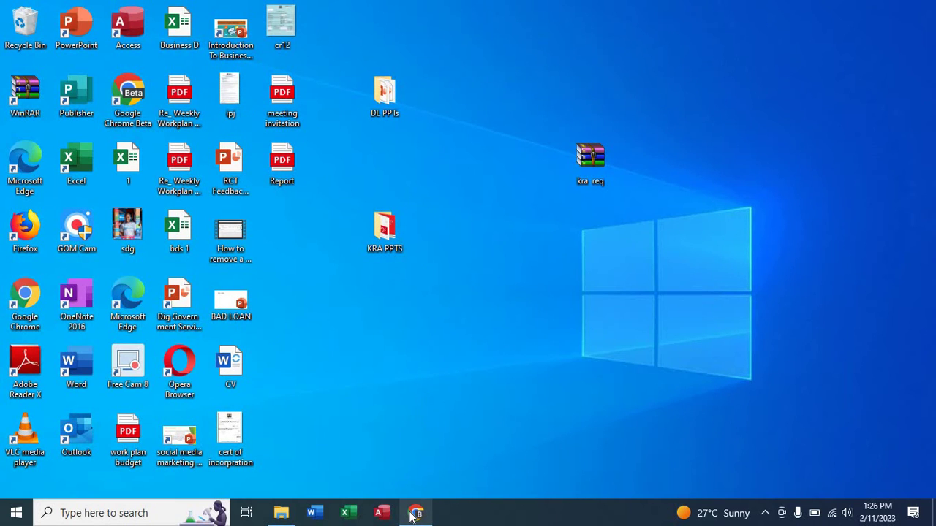
Bring the iTax browser window back and start a New PIN Registration.
{"action": "mouse_move", "coordinate": [413, 514]}
{"action": "left_click", "coordinate": [403, 480]}
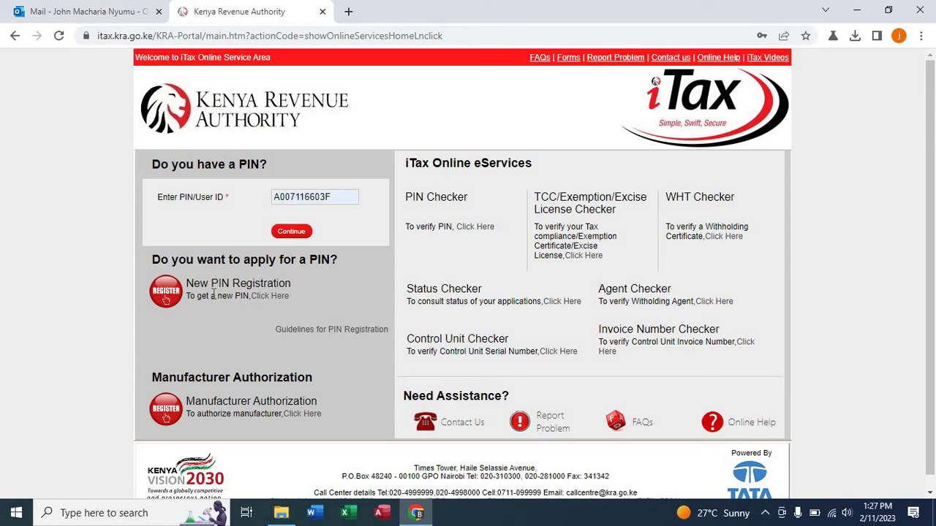
{"action": "left_click", "coordinate": [270, 304]}
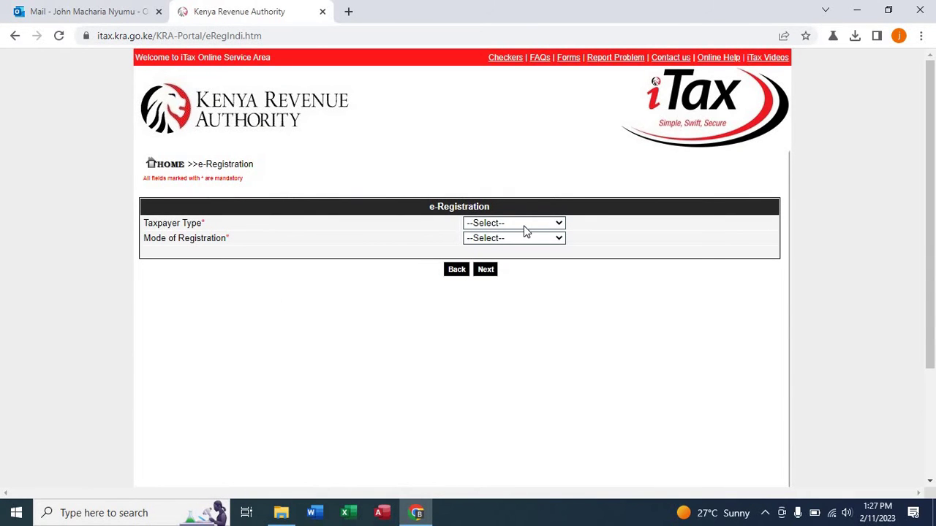
Set Taxpayer Type to Non Individual and Mode of Registration to Online Form.
{"action": "left_click", "coordinate": [523, 226]}
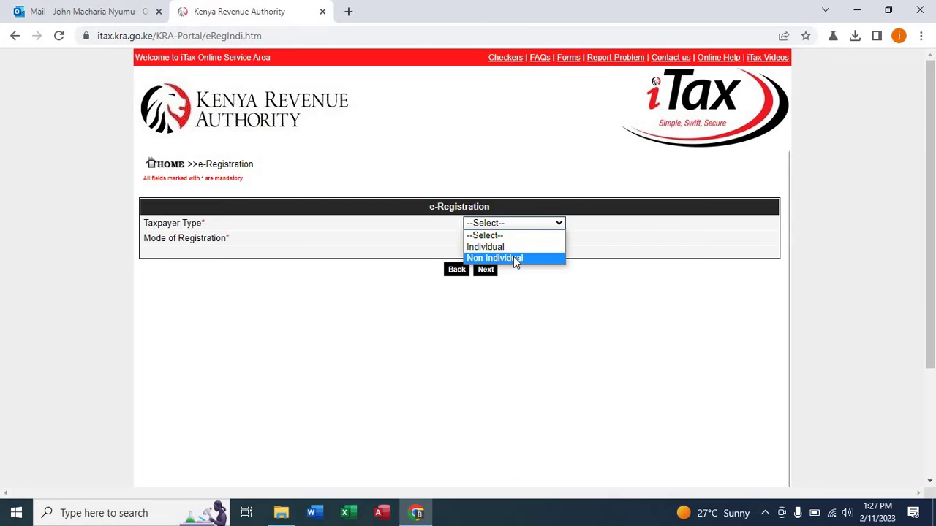
{"action": "left_click", "coordinate": [513, 258]}
{"action": "left_click", "coordinate": [511, 239]}
{"action": "left_click", "coordinate": [500, 262]}
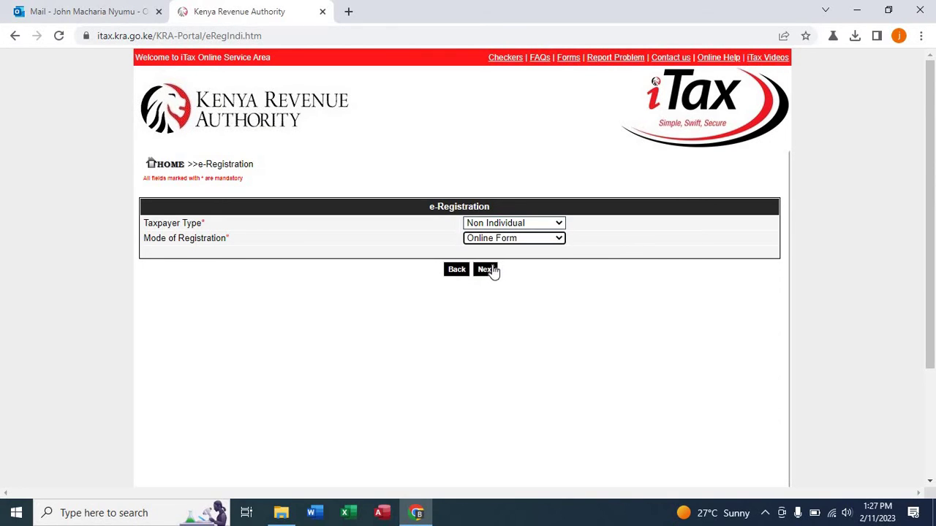
Continue to the form and set Business Type to Company, sub type Private Company.
{"action": "left_click", "coordinate": [485, 270]}
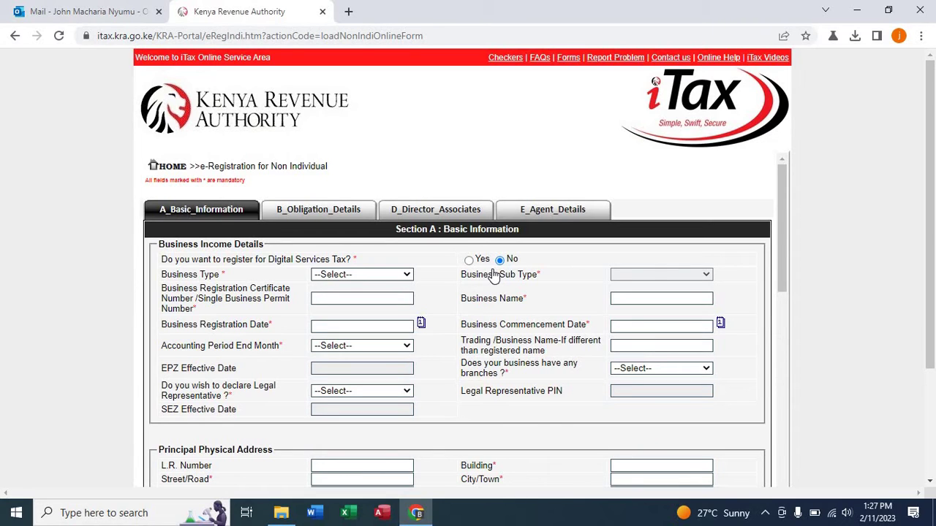
{"action": "left_click", "coordinate": [390, 275]}
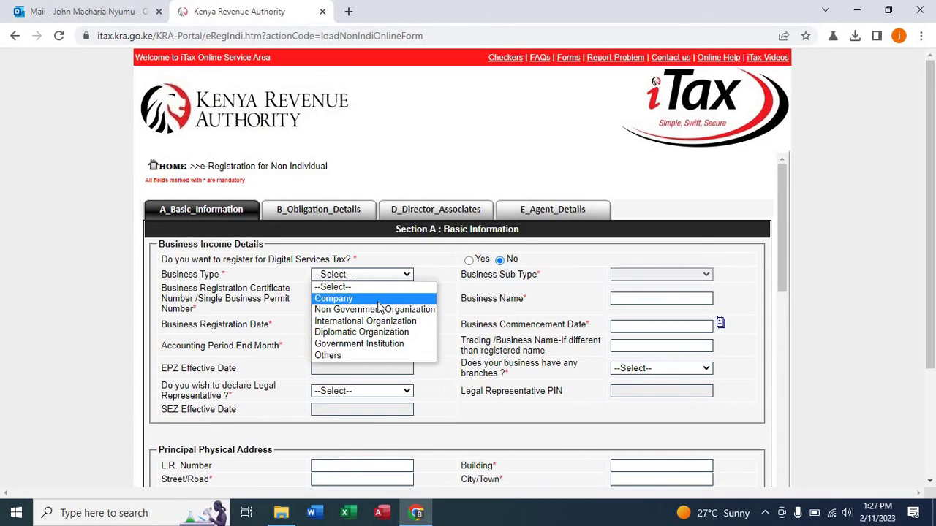
{"action": "left_click", "coordinate": [377, 301]}
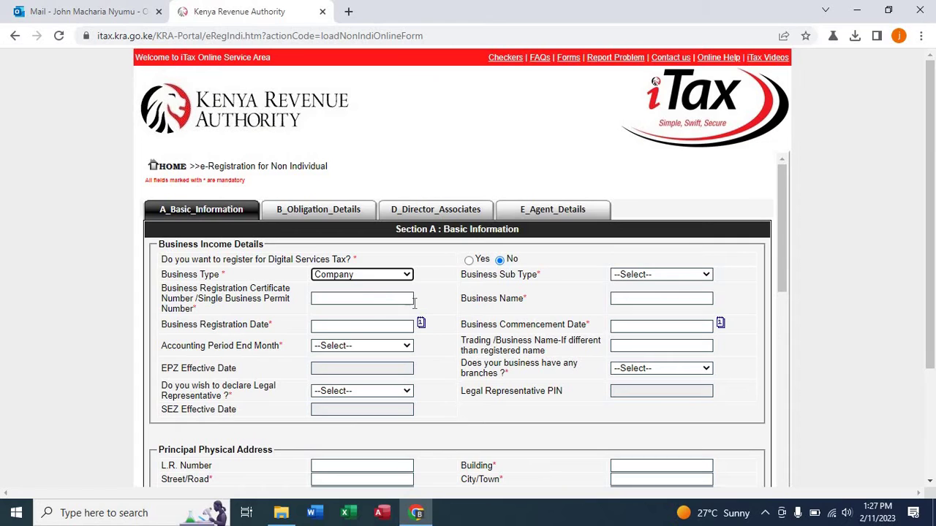
{"action": "left_click", "coordinate": [645, 275]}
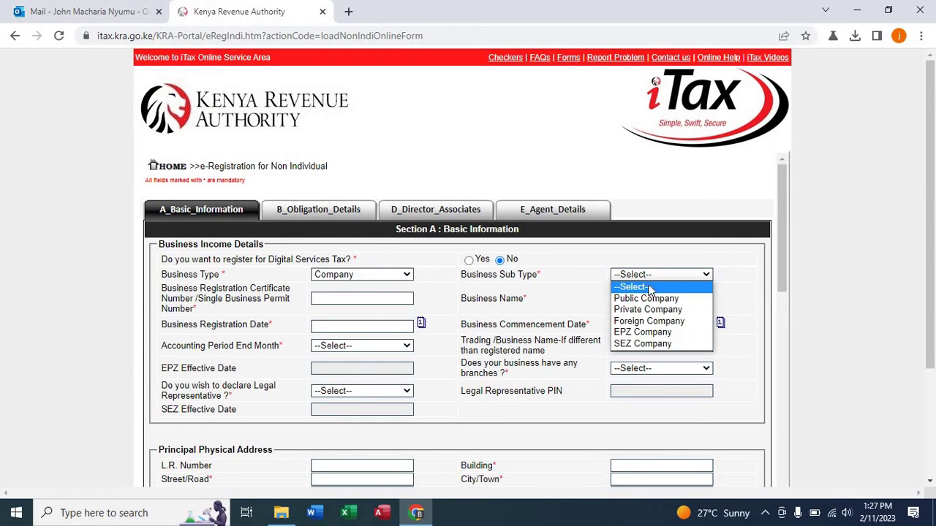
{"action": "left_click", "coordinate": [652, 310]}
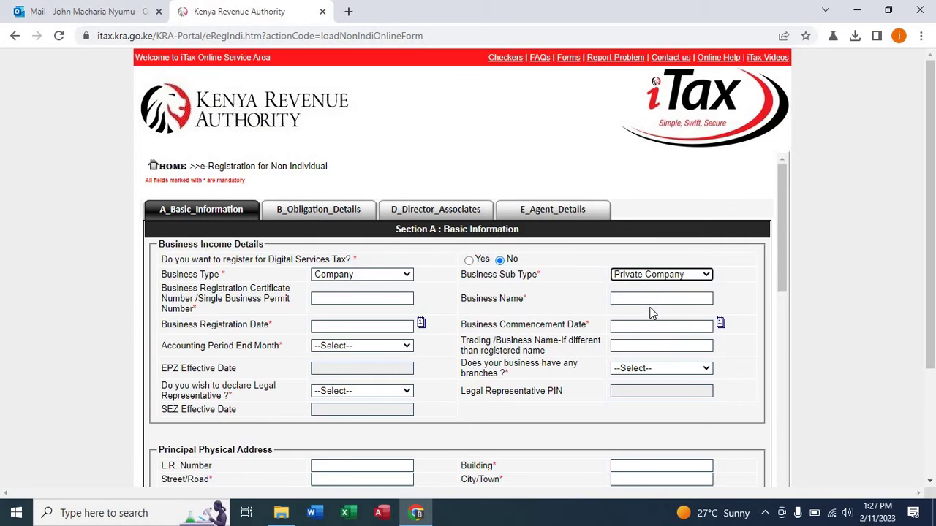
Enter the company's registration certificate number and business name ALVENTURES SOLUTIONS LIMITED.
{"action": "left_click", "coordinate": [346, 298]}
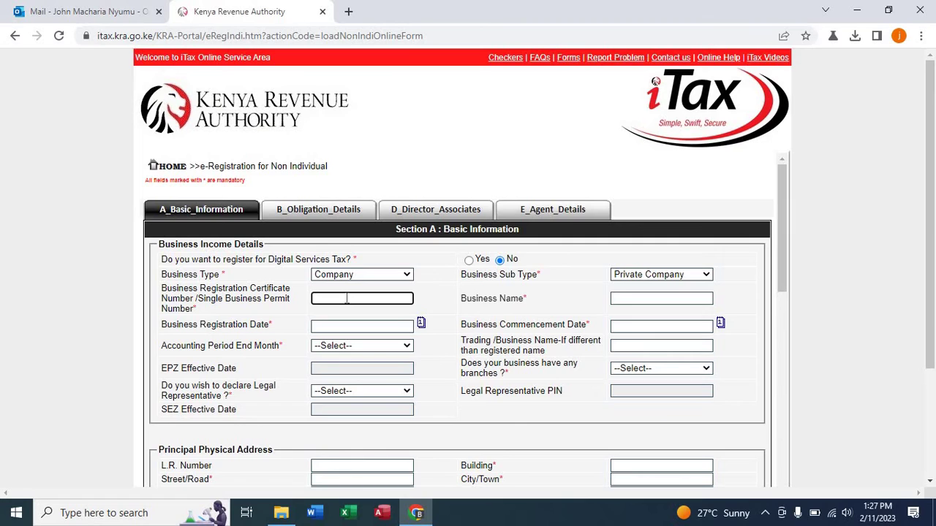
{"action": "type", "text": "p"}
{"action": "key", "text": "BackSpace"}
{"action": "type", "text": "PV"}
{"action": "key", "text": "BackSpace"}
{"action": "left_click", "coordinate": [633, 295]}
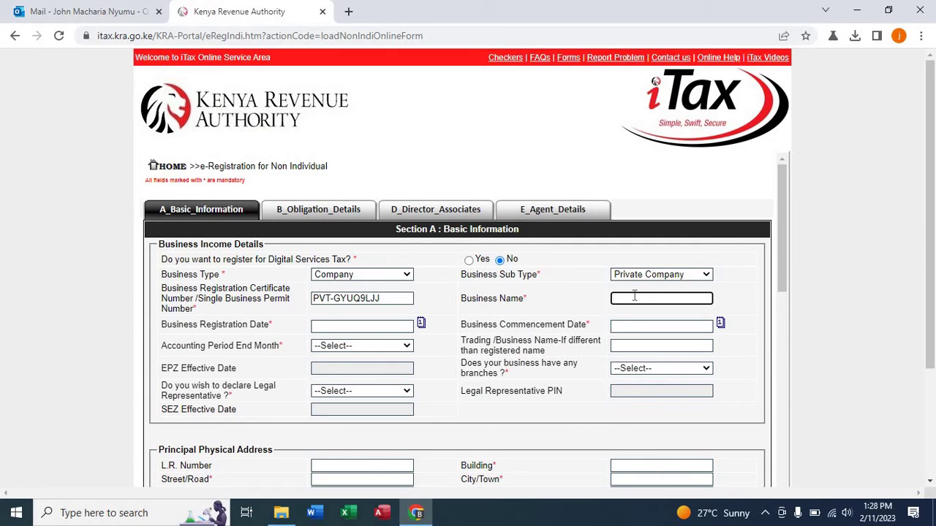
{"action": "type", "text": "A"}
{"action": "type", "text": "LV"}
{"action": "type", "text": "ENTUR"}
{"action": "type", "text": "E"}
{"action": "type", "text": "S "}
{"action": "type", "text": "SOL"}
{"action": "type", "text": "UTION"}
{"action": "type", "text": "S"}
{"action": "type", "text": " LIMITED"}
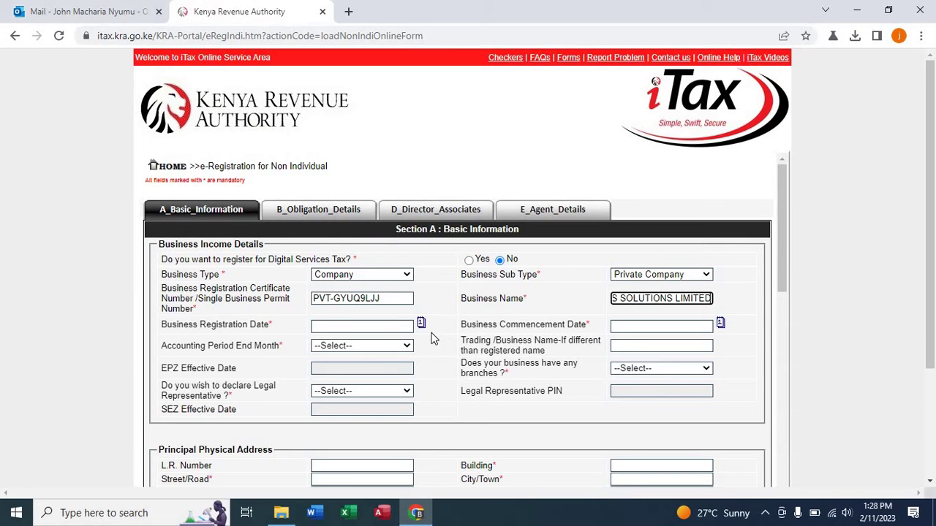
Set the registration date to 27/01/2023 and the commencement date to 11/02/2023.
{"action": "left_click", "coordinate": [396, 331]}
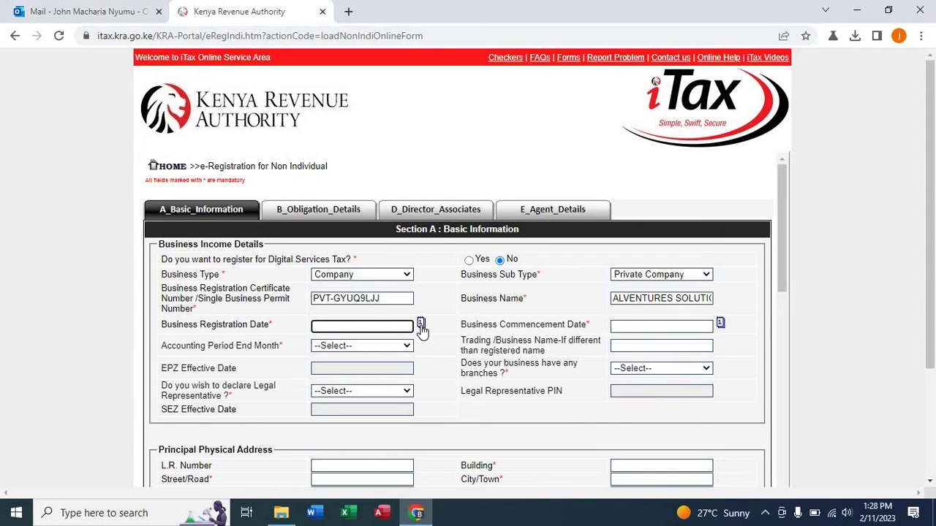
{"action": "left_click", "coordinate": [421, 325]}
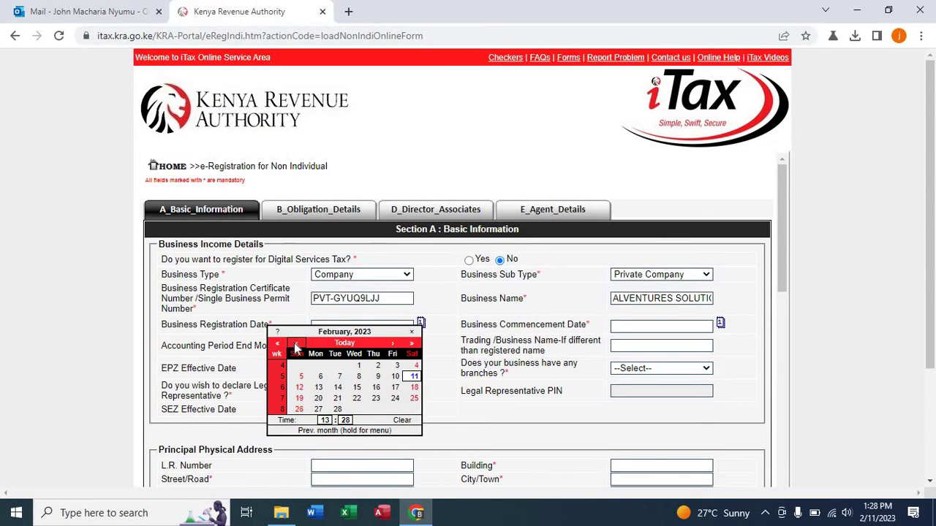
{"action": "left_click", "coordinate": [296, 345]}
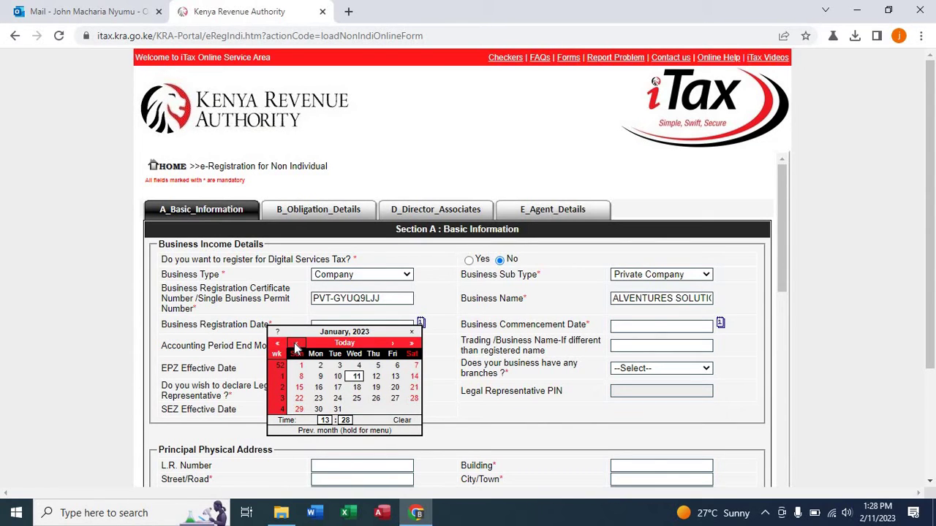
{"action": "left_click", "coordinate": [394, 399]}
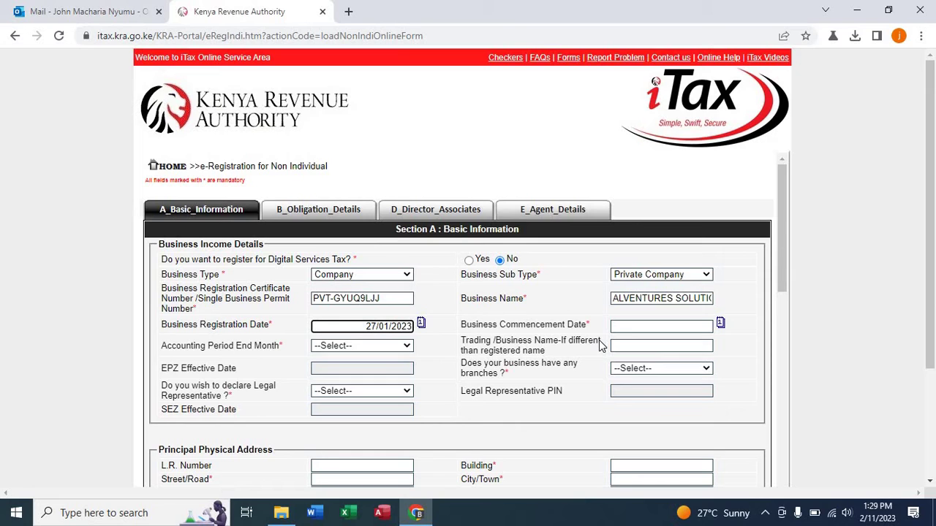
{"action": "left_click", "coordinate": [720, 325]}
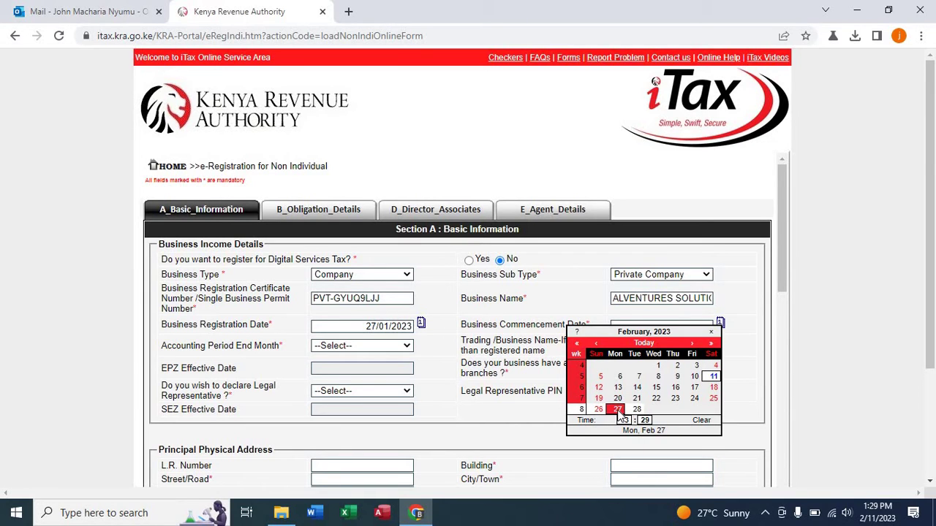
{"action": "left_click", "coordinate": [713, 377]}
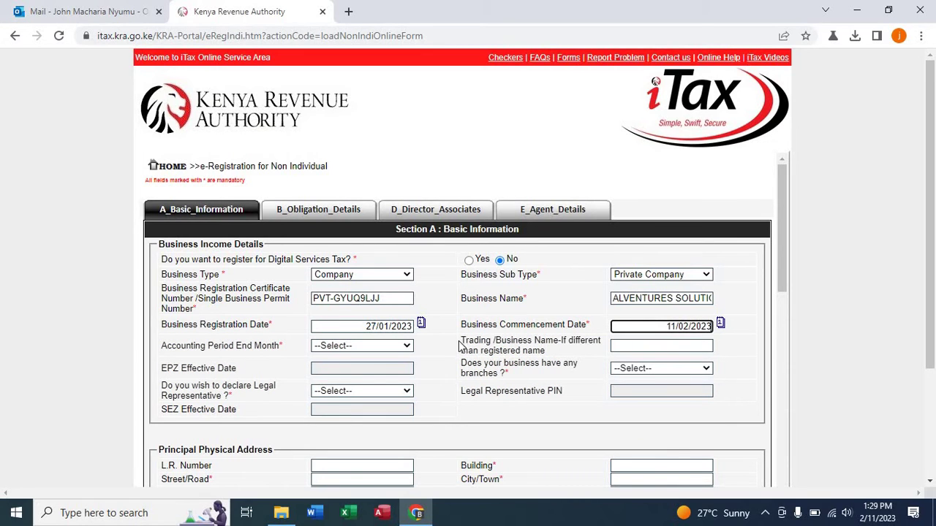
Choose December as accounting year-end, No for branches, and Yes for a legal representative.
{"action": "left_click", "coordinate": [397, 349]}
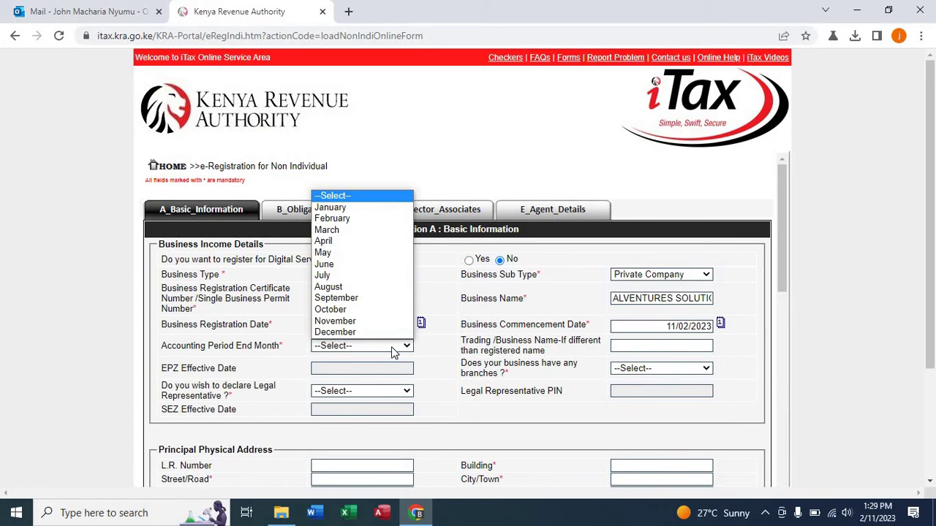
{"action": "left_click", "coordinate": [380, 333]}
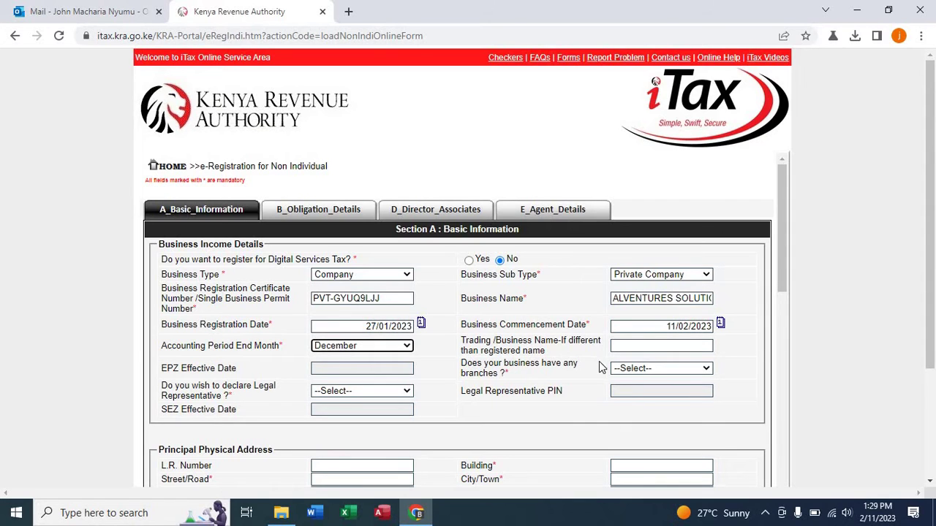
{"action": "left_click", "coordinate": [633, 371]}
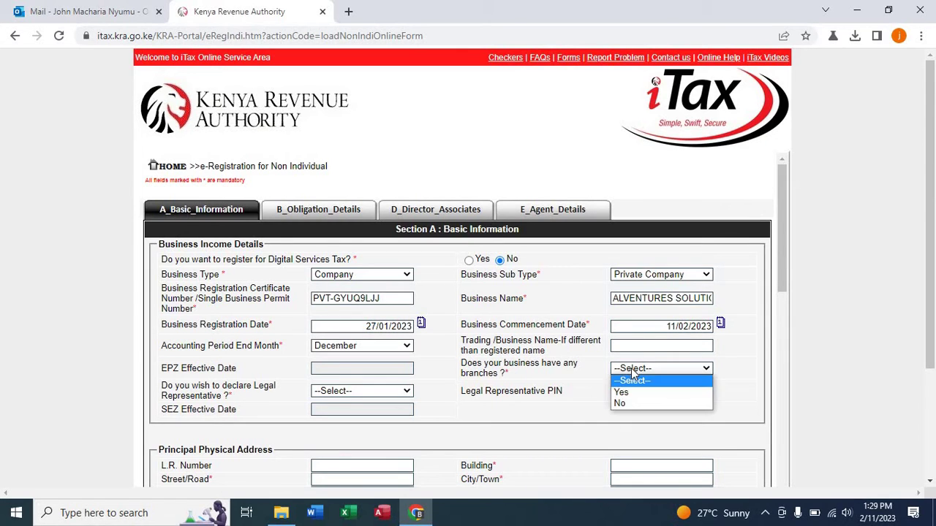
{"action": "left_click", "coordinate": [624, 404]}
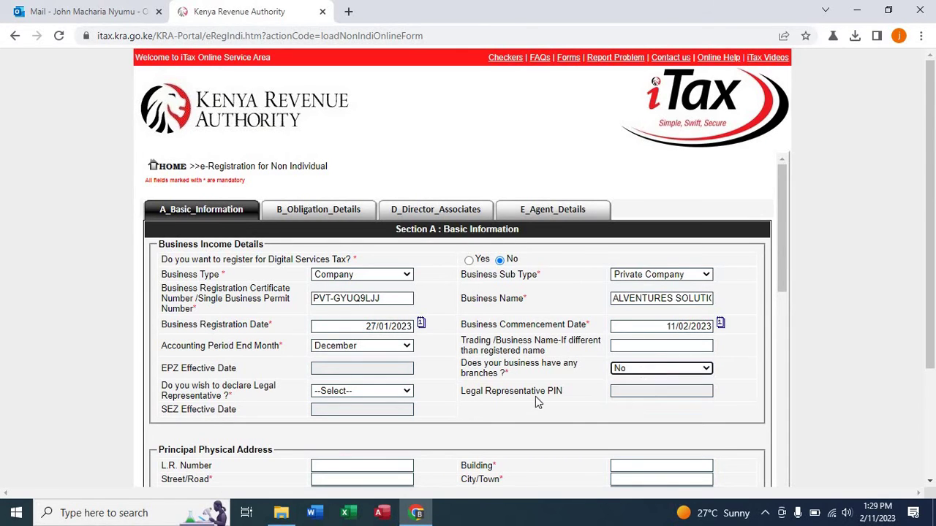
{"action": "left_click", "coordinate": [389, 395]}
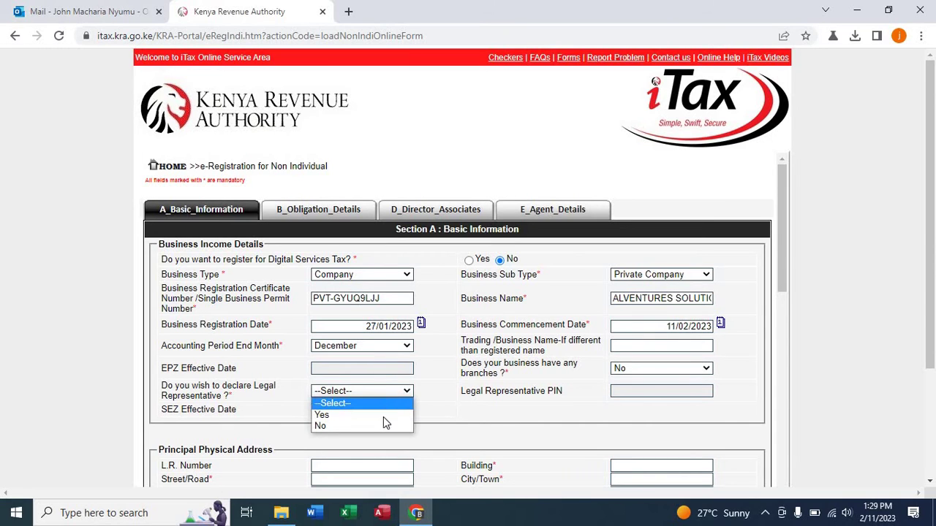
{"action": "left_click", "coordinate": [382, 415]}
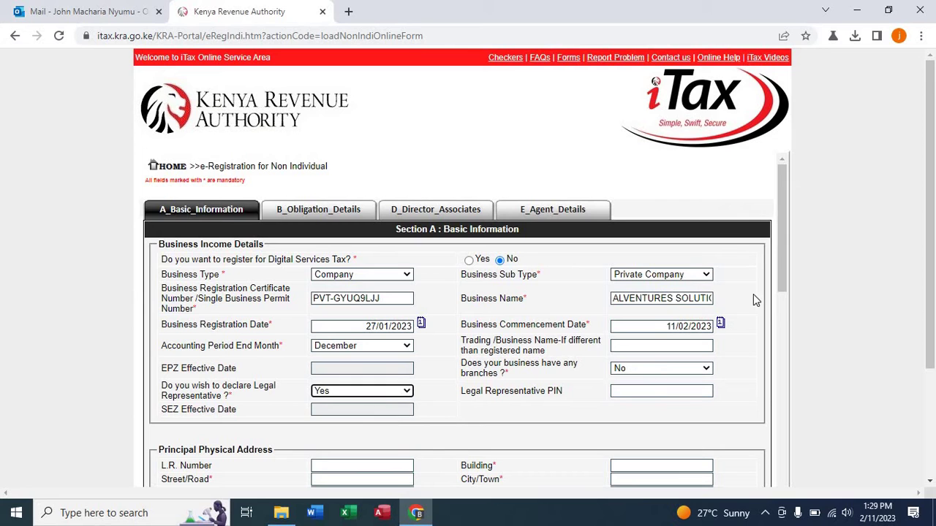
{"action": "left_click_drag", "start_coordinate": [780, 256], "coordinate": [792, 333]}
{"action": "left_click", "coordinate": [638, 272]}
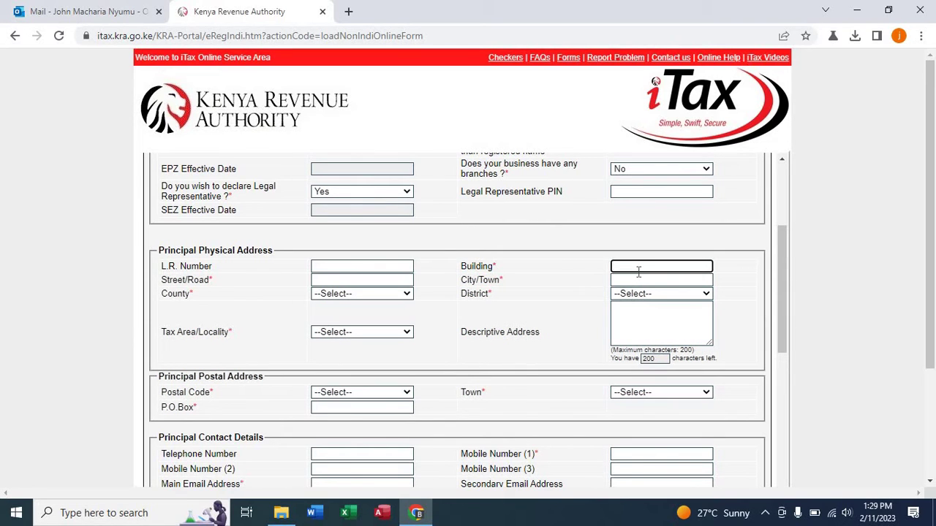
{"action": "left_click", "coordinate": [368, 280]}
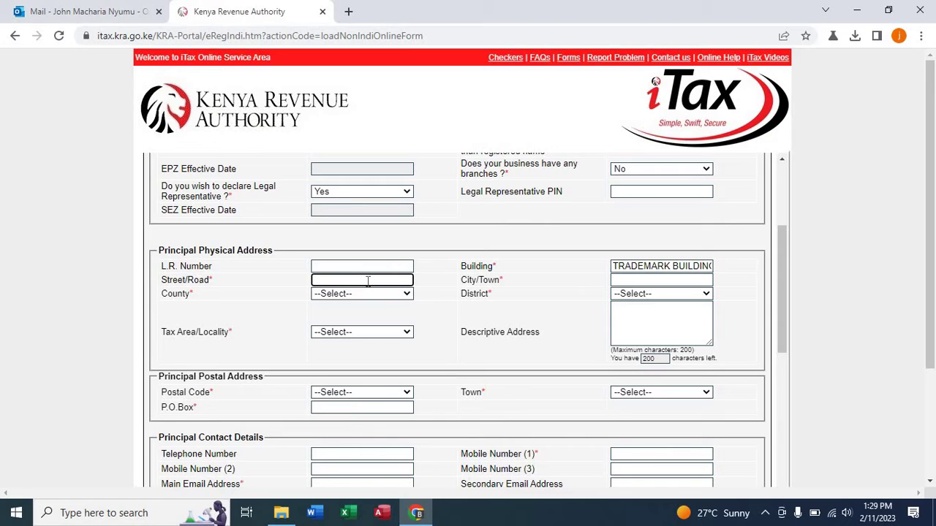
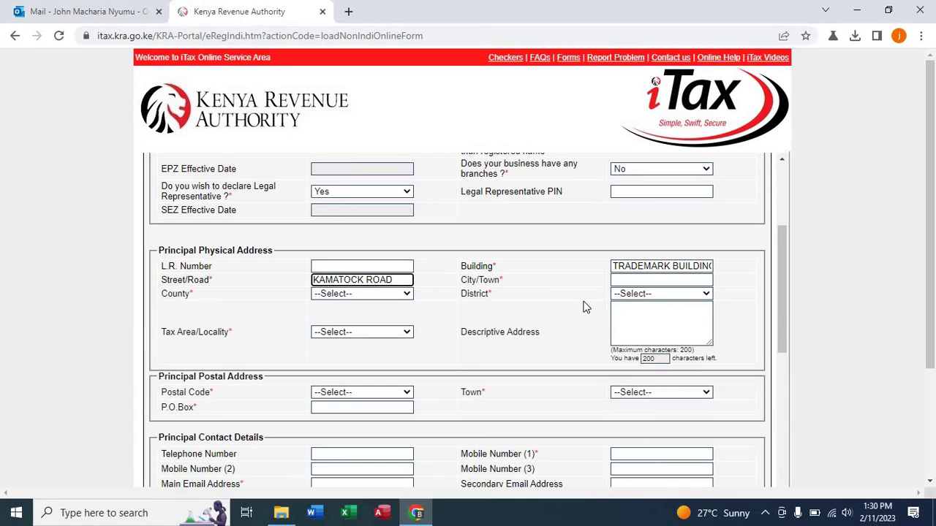
{"action": "left_click", "coordinate": [629, 279]}
{"action": "type", "text": "NAIROBU"}
{"action": "key", "text": "BackSpace"}
{"action": "type", "text": "I"}
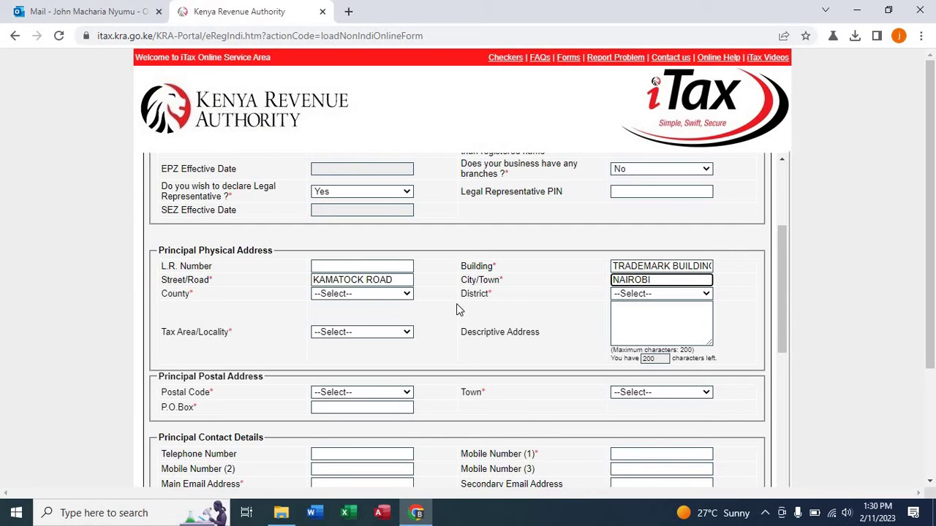
Choose Nairobi county, Embakasi District and Kariobangi as the tax locality.
{"action": "left_click", "coordinate": [386, 299]}
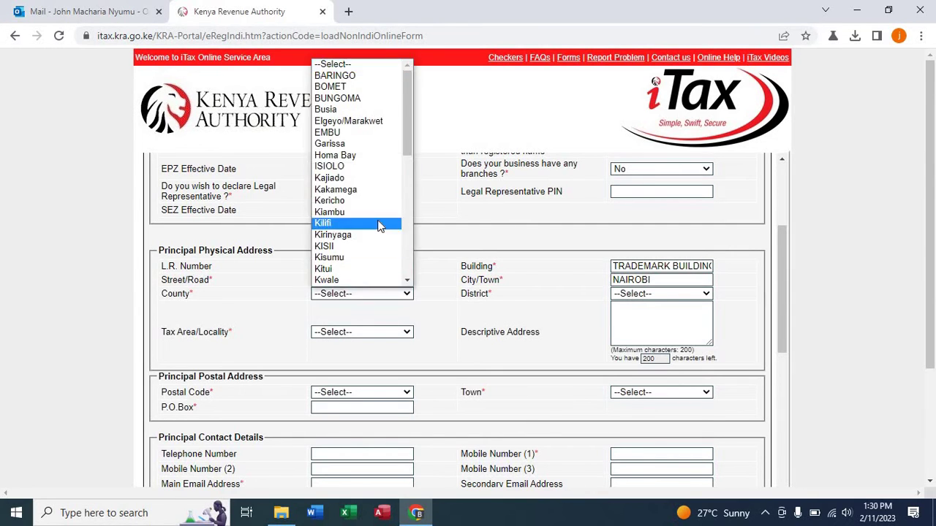
{"action": "left_click", "coordinate": [407, 283]}
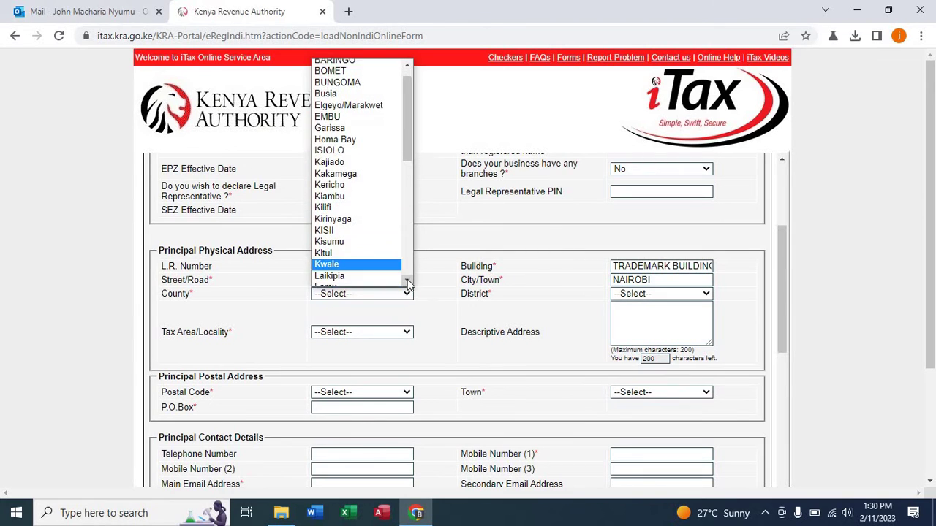
{"action": "left_click", "coordinate": [408, 283]}
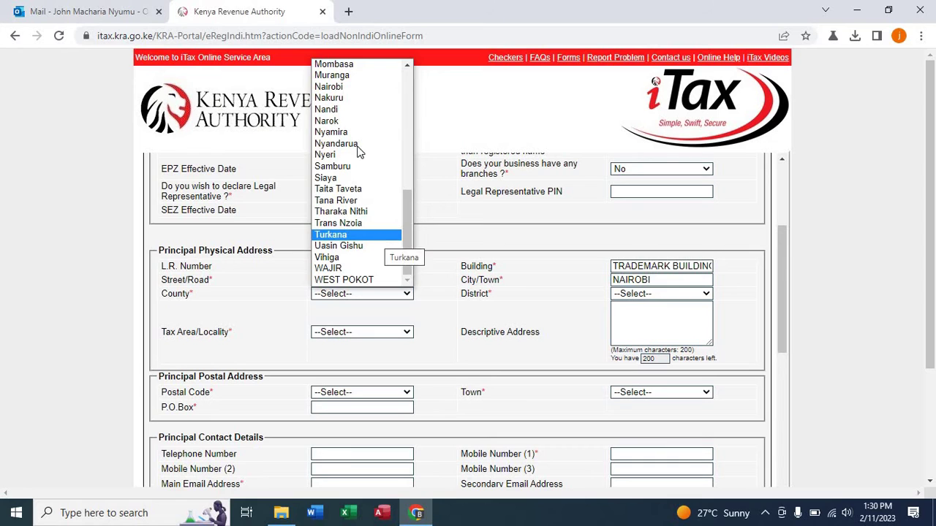
{"action": "left_click", "coordinate": [355, 87]}
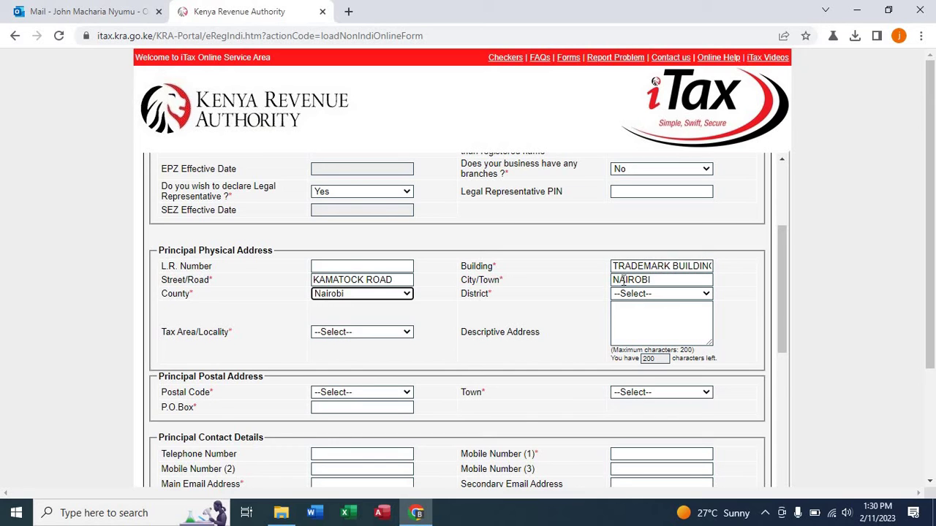
{"action": "left_click", "coordinate": [638, 296]}
{"action": "left_click", "coordinate": [639, 296]}
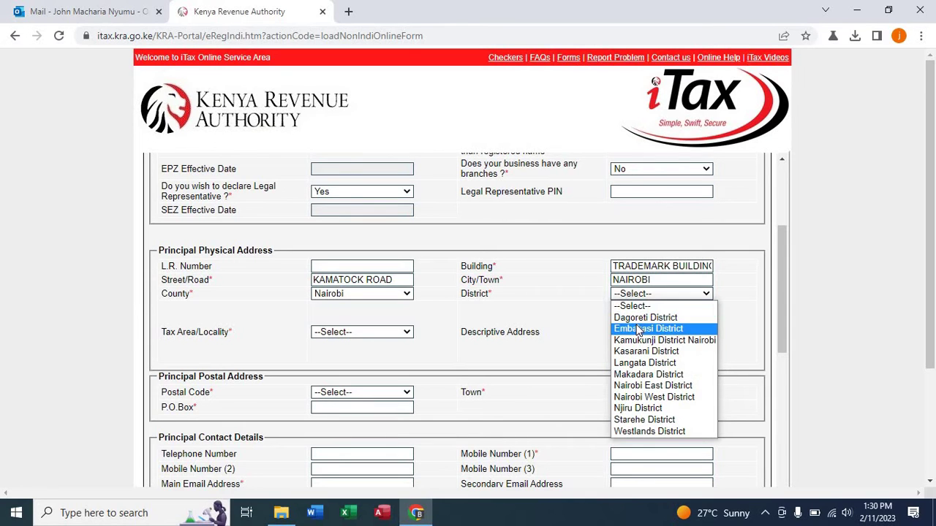
{"action": "left_click", "coordinate": [638, 329]}
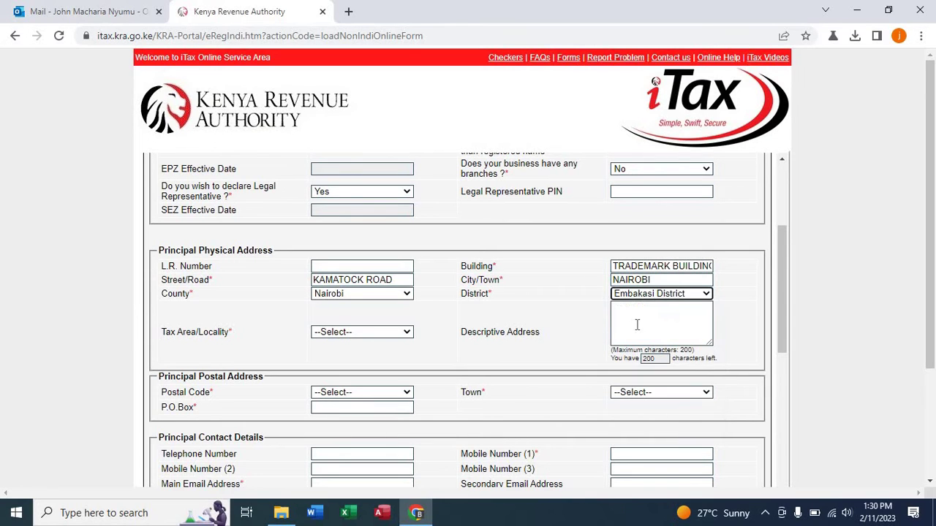
{"action": "left_click", "coordinate": [410, 332]}
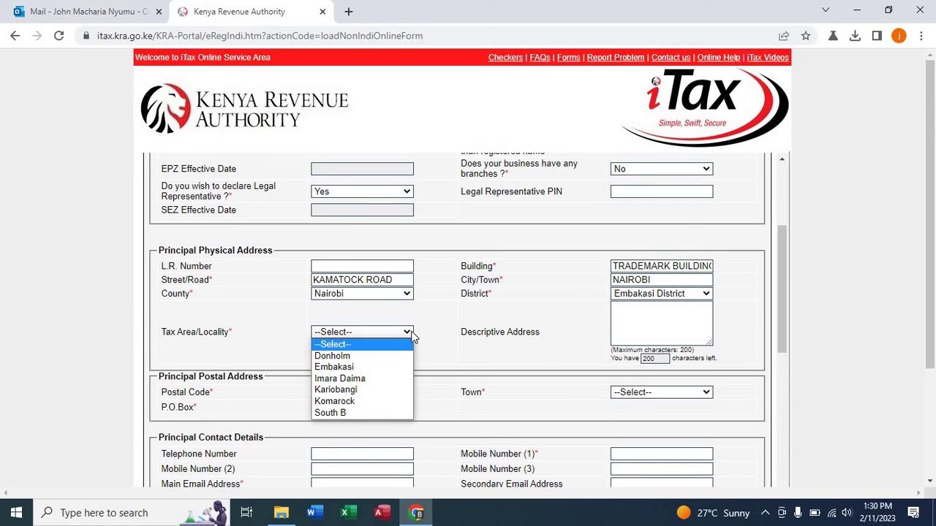
{"action": "left_click", "coordinate": [365, 393]}
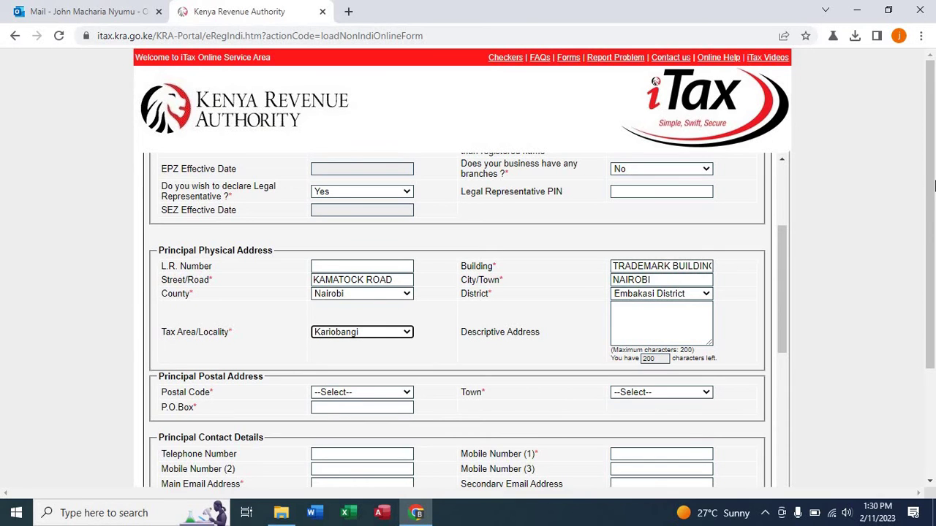
{"action": "left_click_drag", "start_coordinate": [932, 184], "coordinate": [932, 228]}
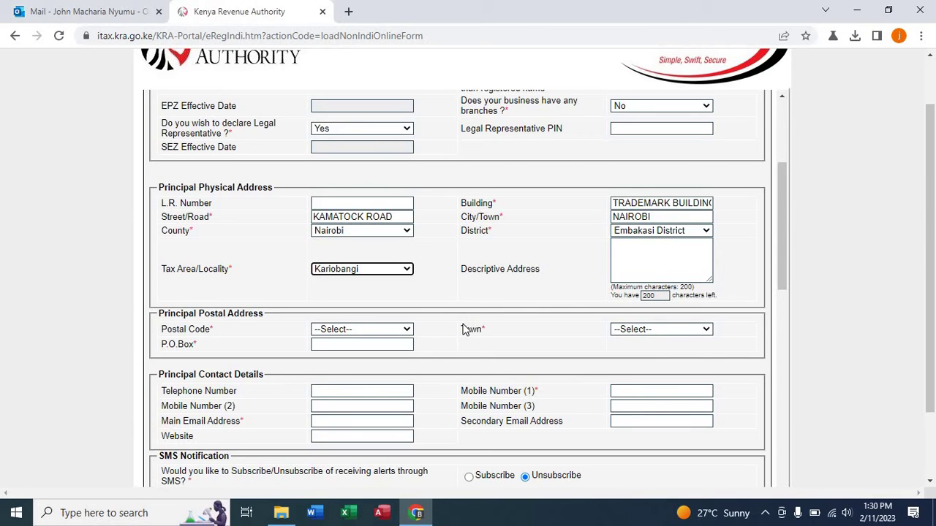
{"action": "left_click", "coordinate": [407, 329]}
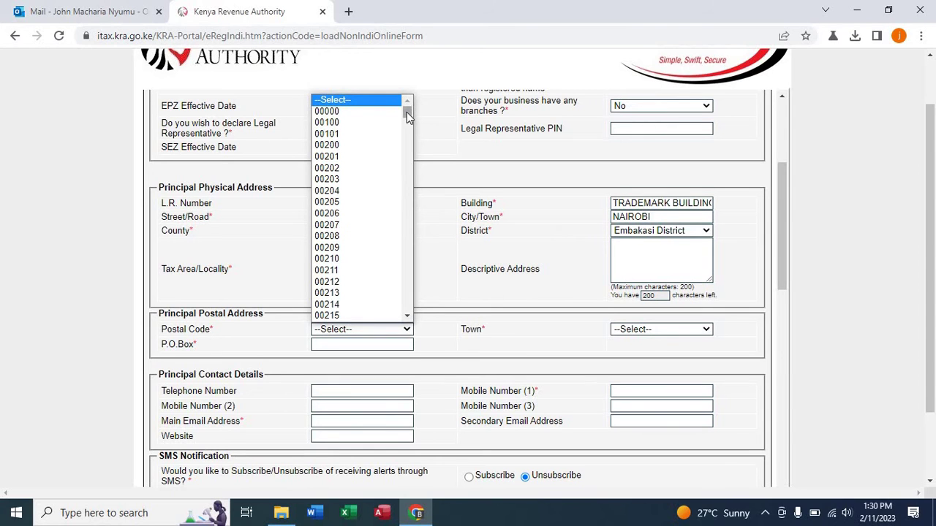
{"action": "left_click_drag", "start_coordinate": [406, 112], "coordinate": [408, 178]}
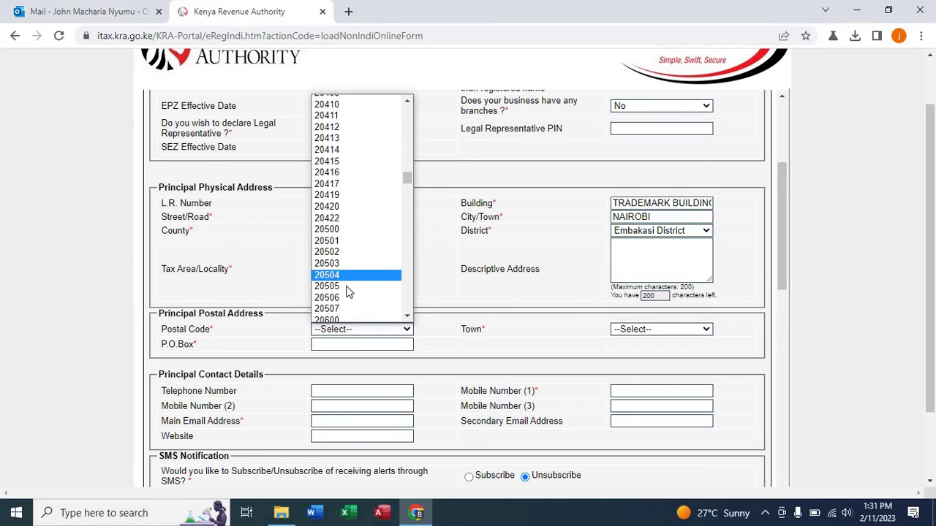
{"action": "left_click", "coordinate": [410, 315]}
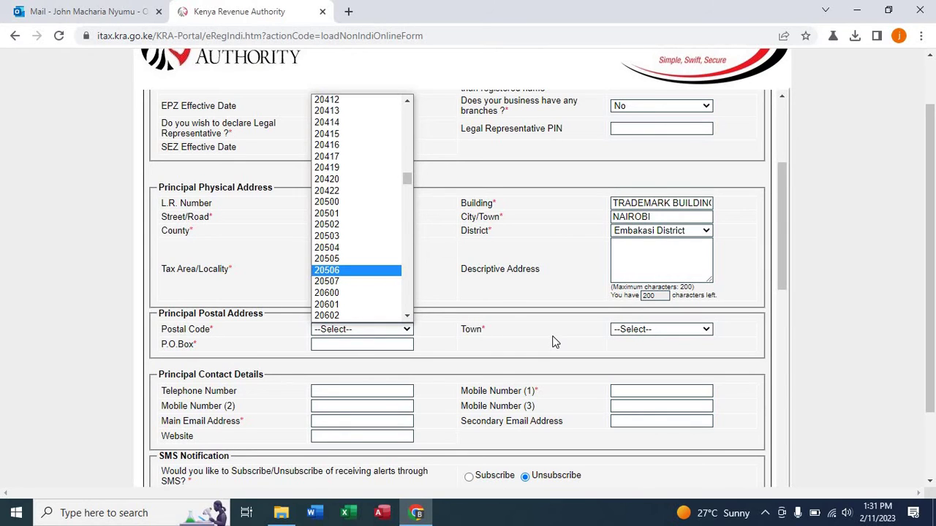
{"action": "left_click", "coordinate": [374, 345]}
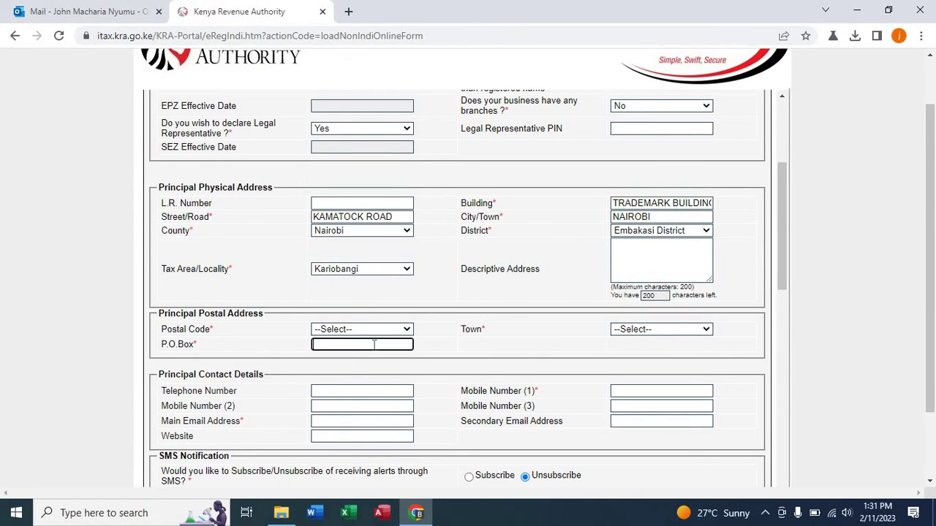
{"action": "type", "text": "20524"}
{"action": "left_click", "coordinate": [639, 329]}
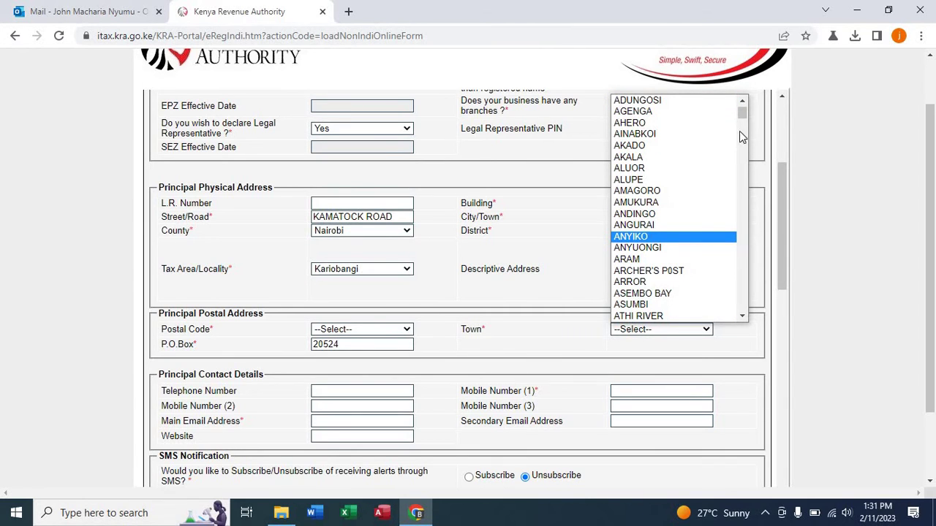
{"action": "left_click_drag", "start_coordinate": [743, 111], "coordinate": [741, 124]}
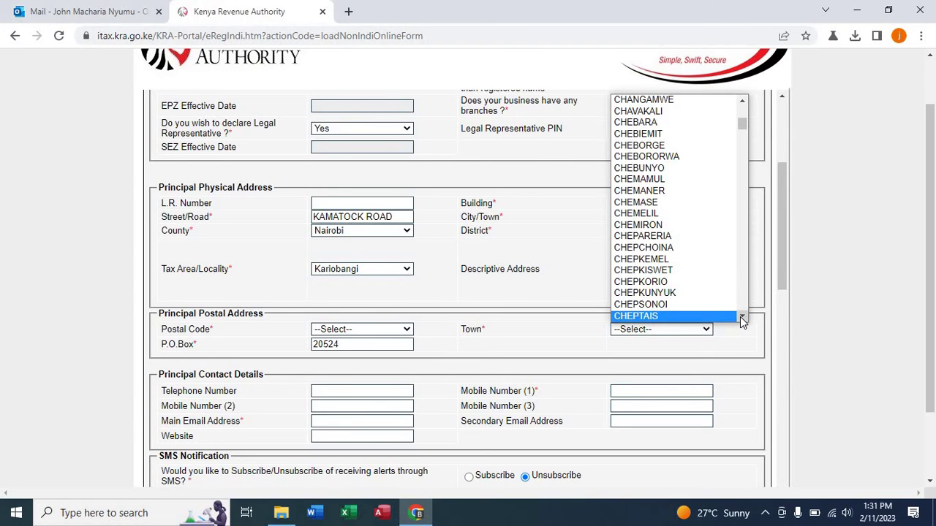
{"action": "left_click_drag", "start_coordinate": [742, 321], "coordinate": [742, 320]}
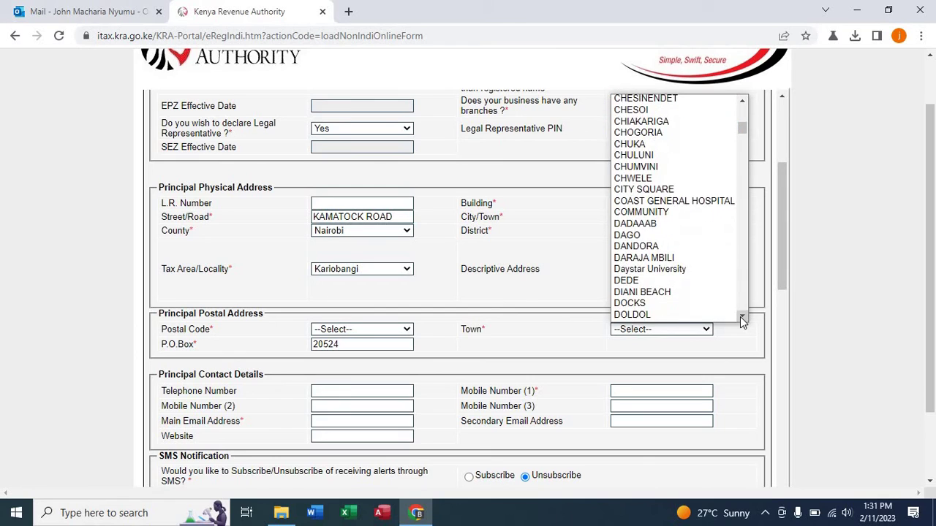
{"action": "left_click", "coordinate": [638, 189]}
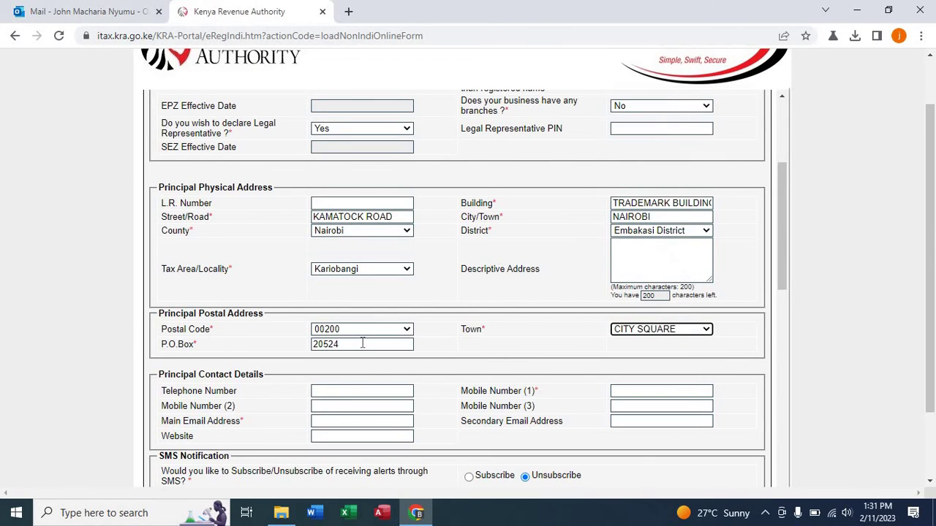
{"action": "left_click", "coordinate": [657, 398]}
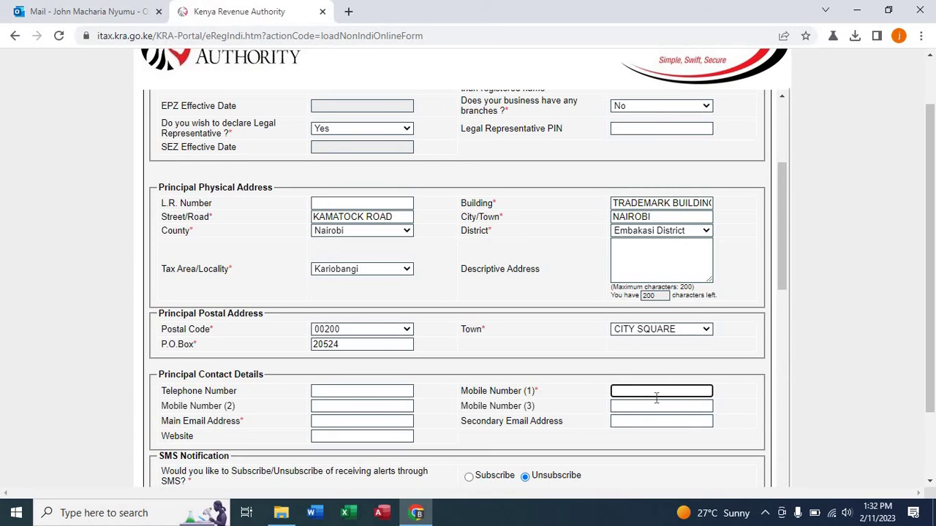
Fill in the company's mobile number and main e-mail address, then send the e-mail OTP.
{"action": "left_click", "coordinate": [350, 426]}
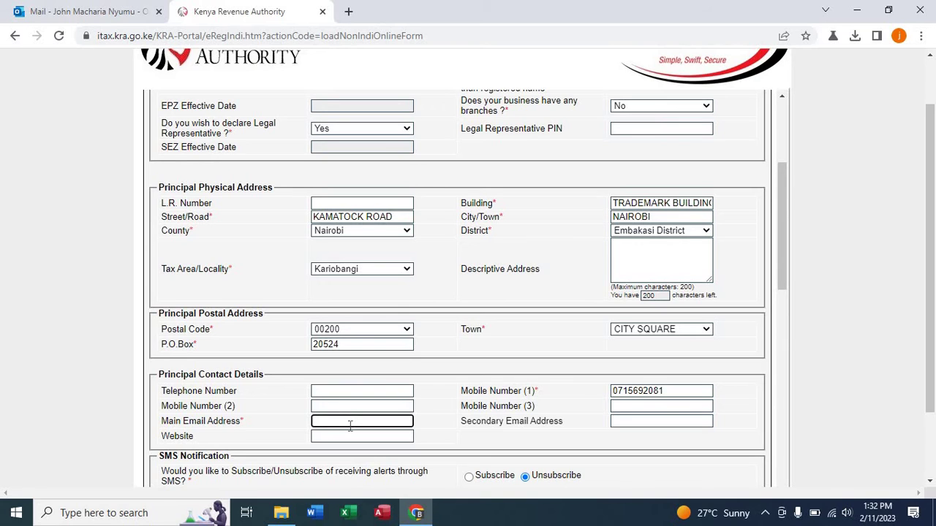
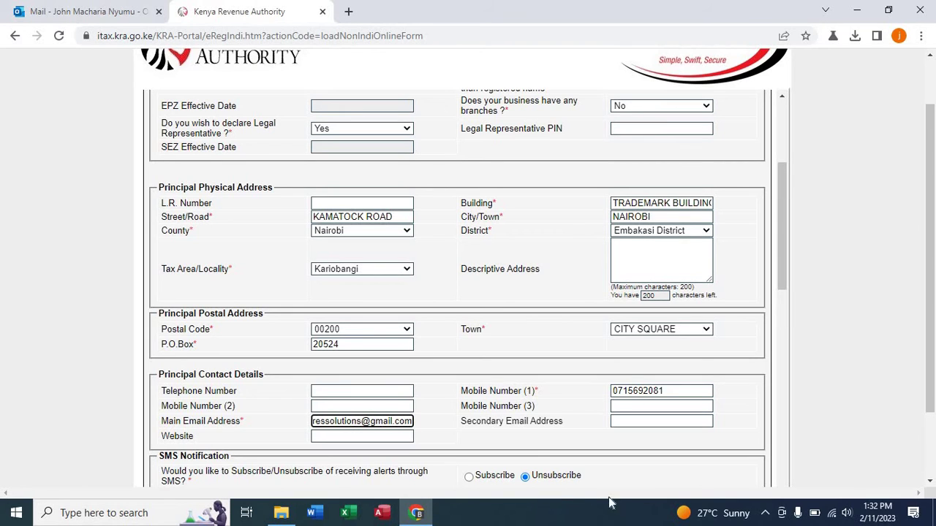
{"action": "left_click", "coordinate": [434, 427]}
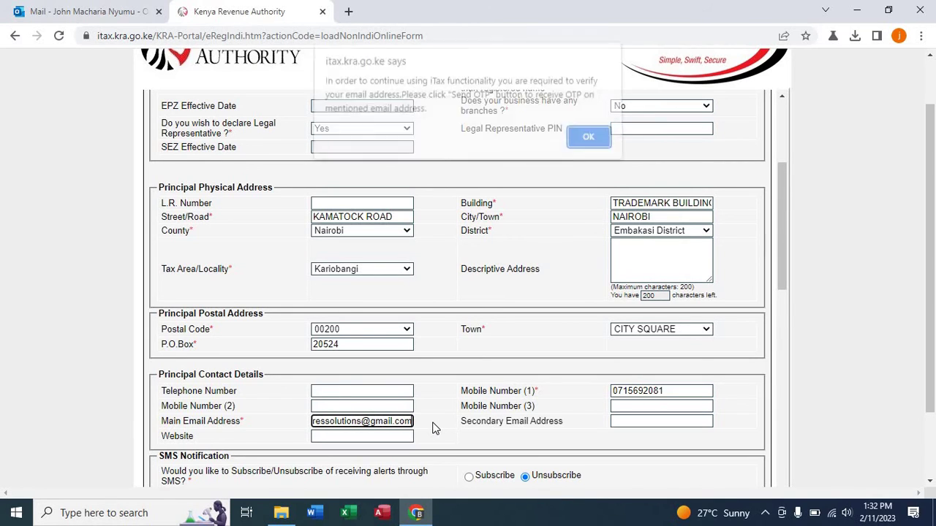
{"action": "left_click", "coordinate": [589, 140]}
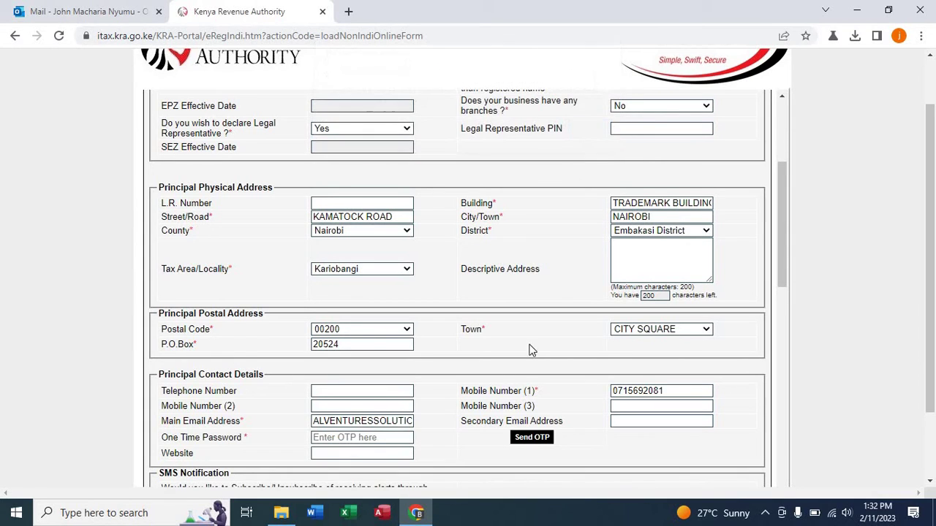
{"action": "left_click", "coordinate": [531, 437]}
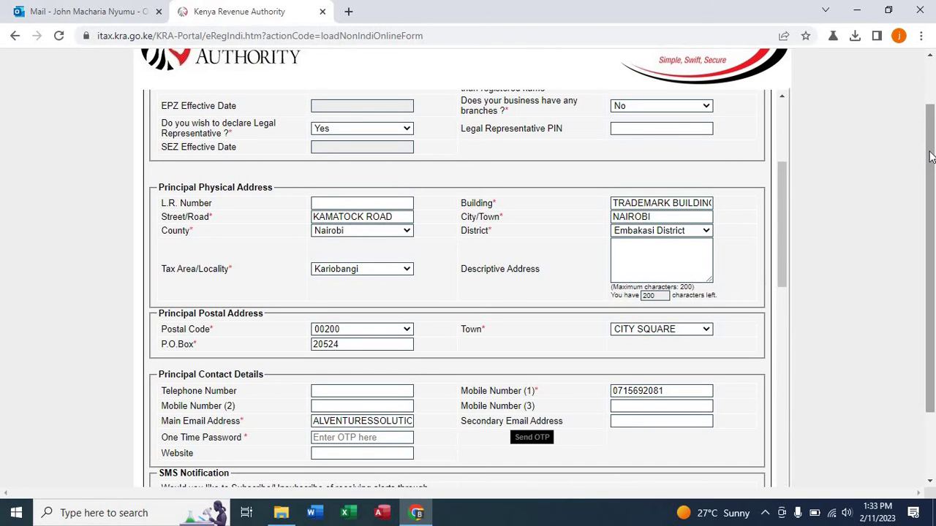
Set Alternative Address, Subsidiary Company and refund Bank Account declaration all to No.
{"action": "left_click_drag", "start_coordinate": [930, 157], "coordinate": [934, 254]}
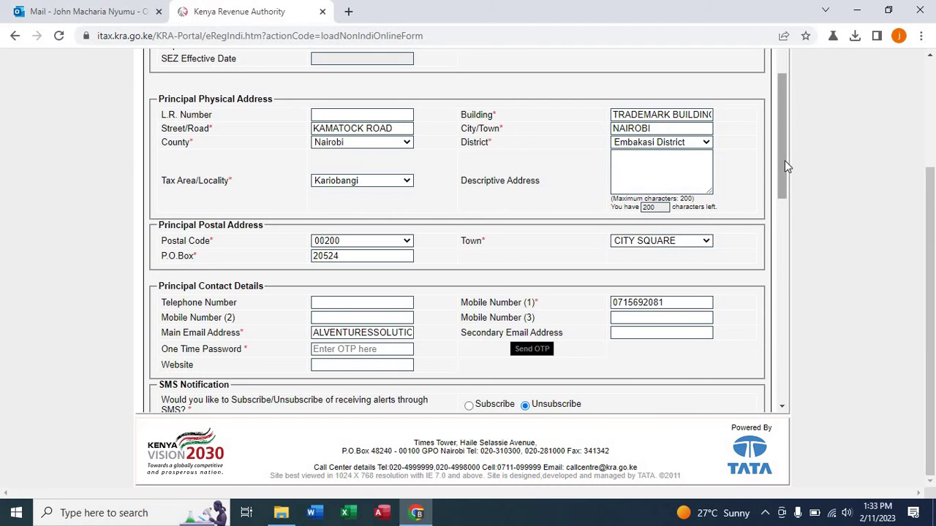
{"action": "left_click_drag", "start_coordinate": [785, 161], "coordinate": [794, 229]}
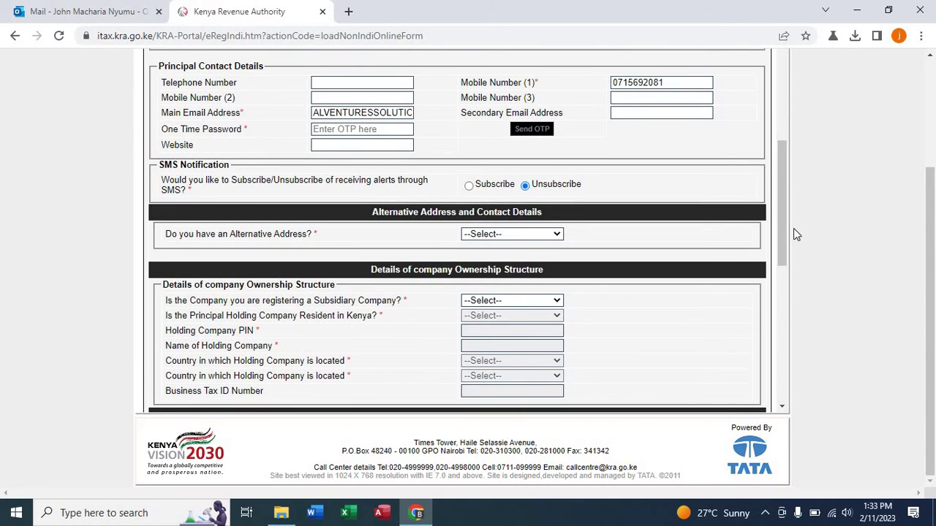
{"action": "left_click", "coordinate": [515, 234]}
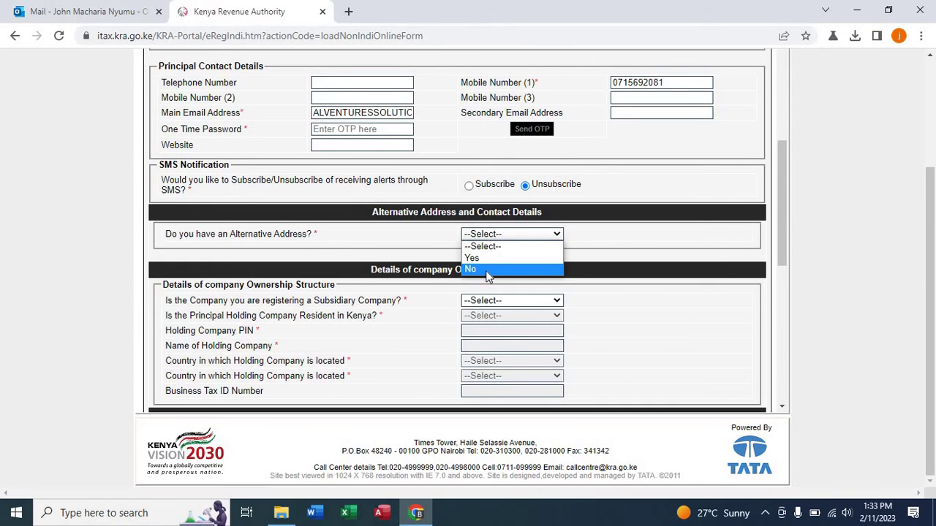
{"action": "left_click", "coordinate": [487, 270]}
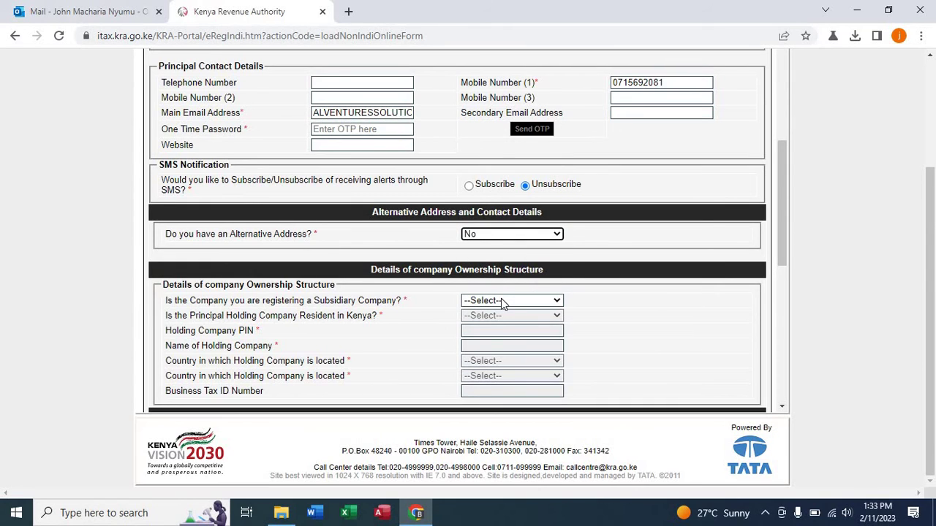
{"action": "left_click", "coordinate": [530, 301]}
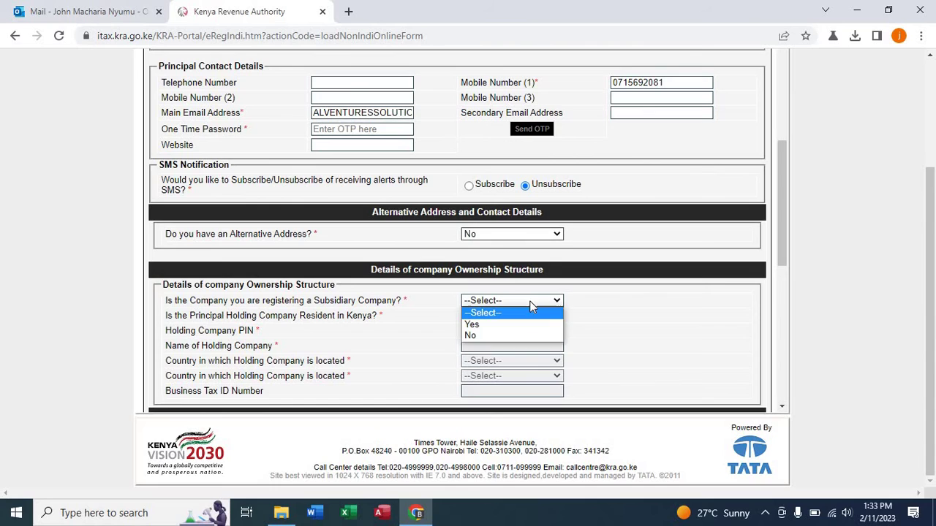
{"action": "left_click", "coordinate": [508, 336]}
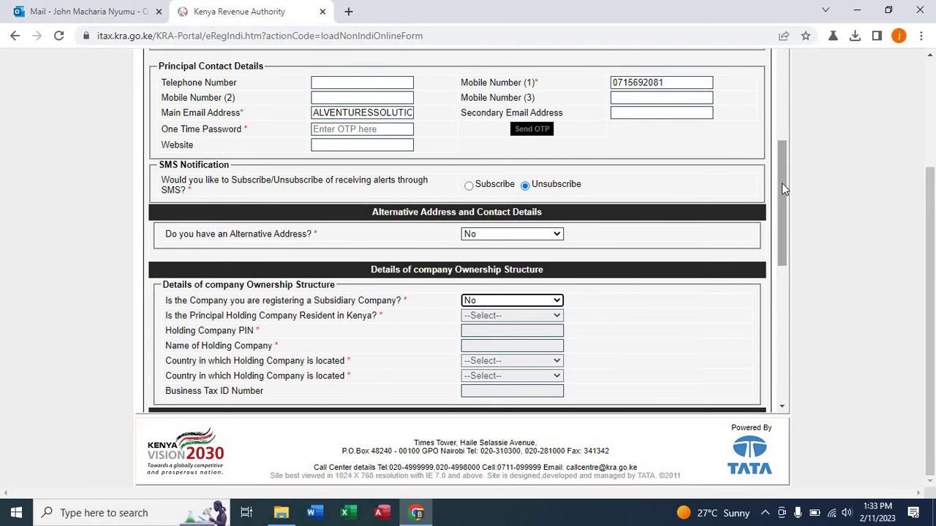
{"action": "left_click_drag", "start_coordinate": [781, 183], "coordinate": [784, 232]}
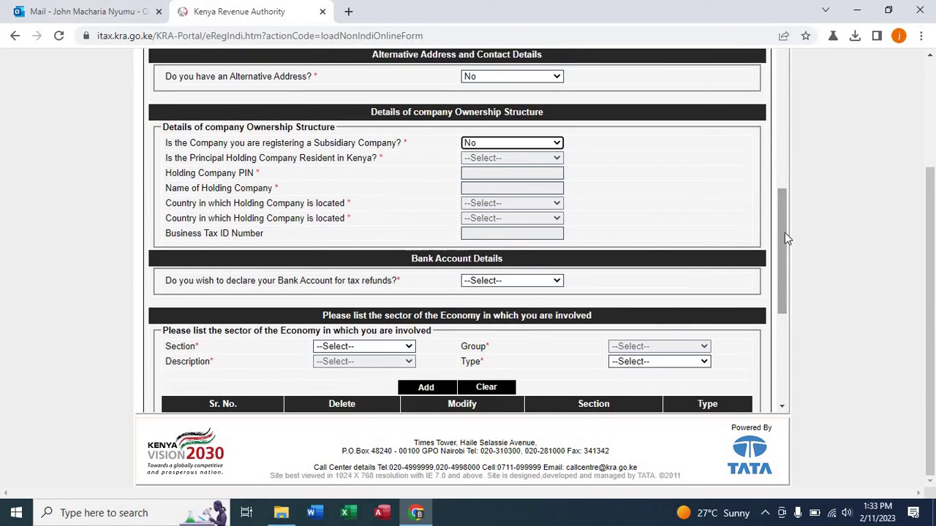
{"action": "left_click", "coordinate": [529, 280]}
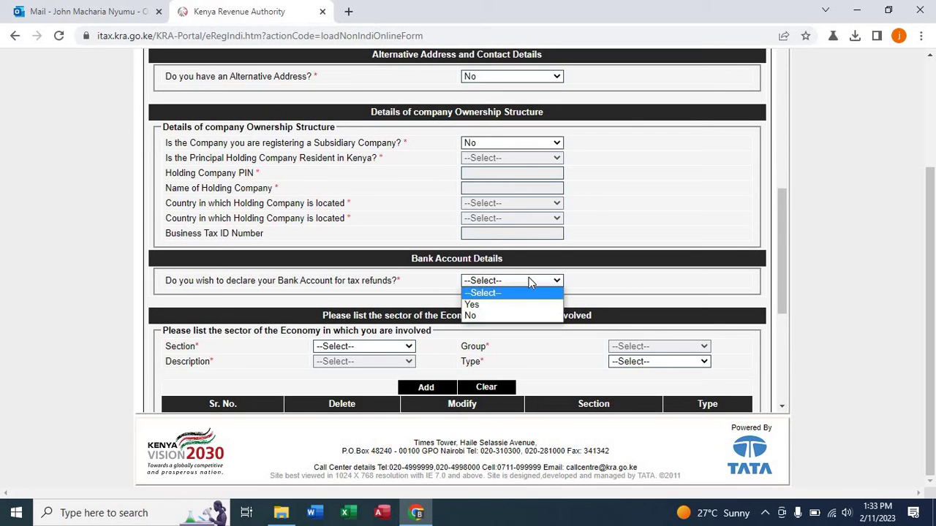
{"action": "left_click", "coordinate": [519, 316]}
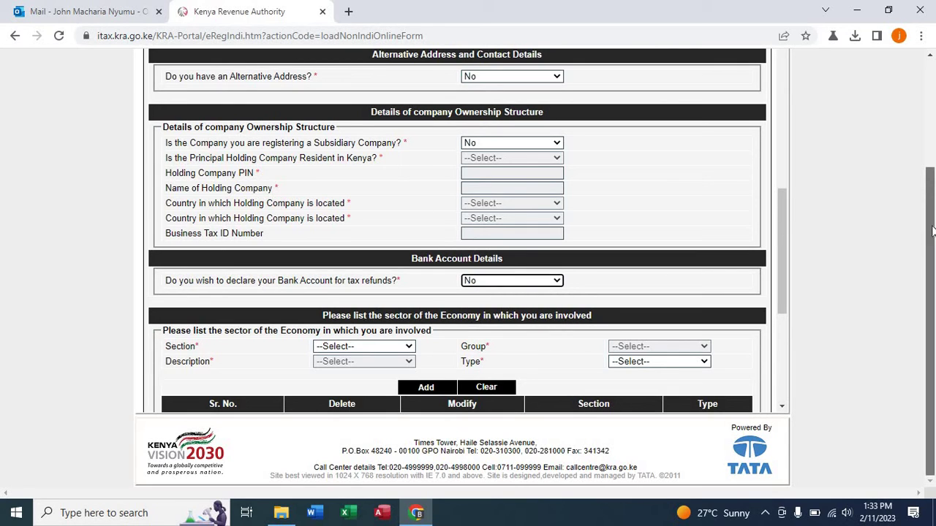
Add ACTIVITIES OF HOUSEHOLDS AS EMPLOYERS to the sector table as the Primary sector.
{"action": "left_click", "coordinate": [405, 348]}
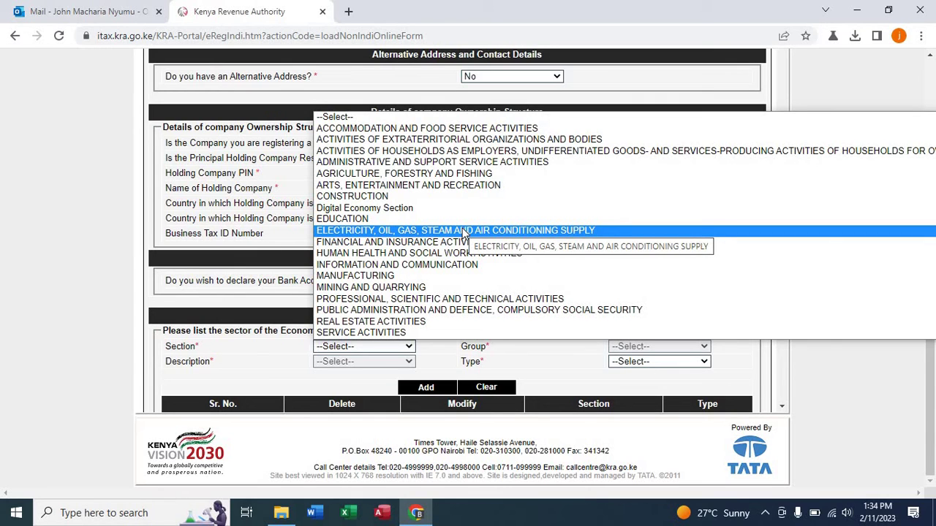
{"action": "left_click", "coordinate": [458, 152]}
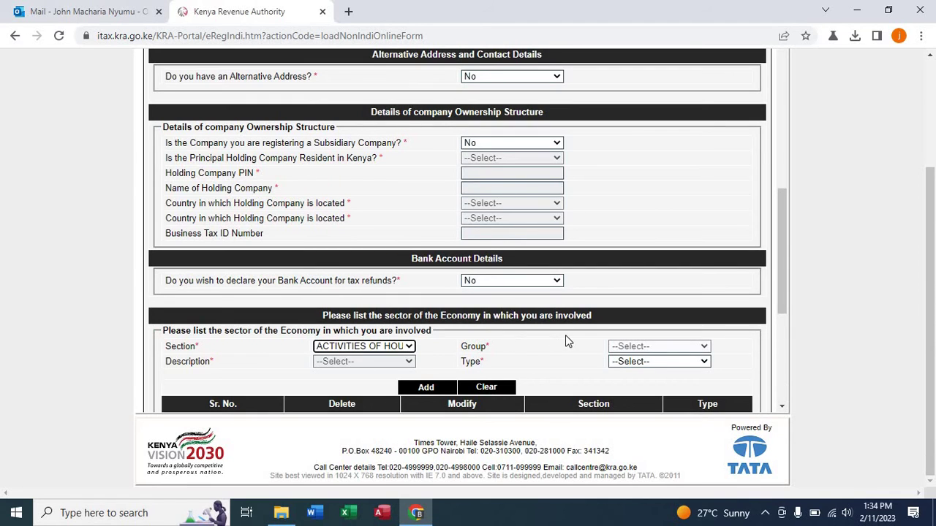
{"action": "left_click", "coordinate": [651, 349]}
{"action": "left_click", "coordinate": [660, 360]}
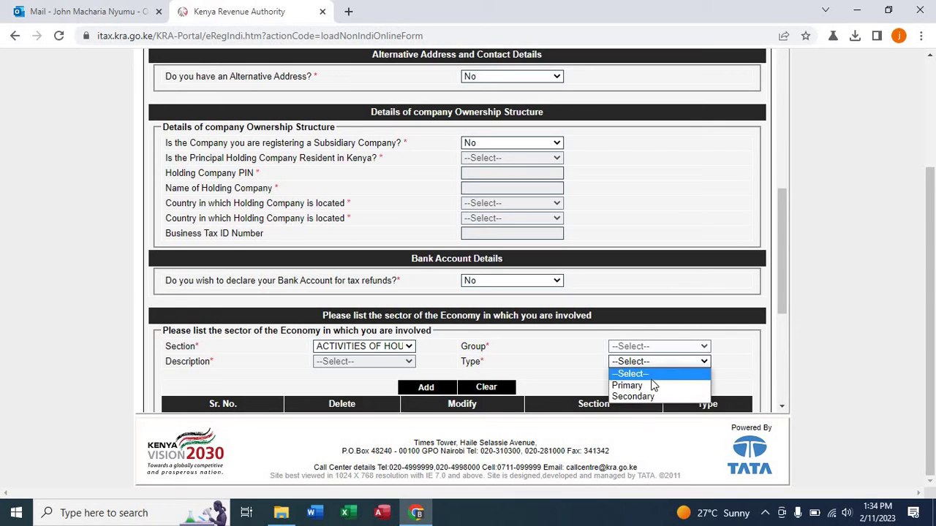
{"action": "left_click", "coordinate": [651, 384]}
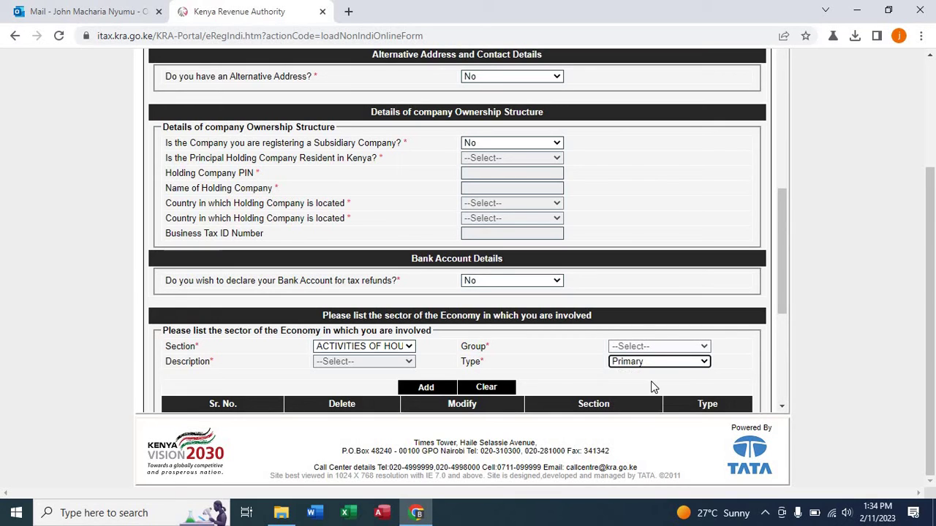
{"action": "left_click", "coordinate": [421, 392]}
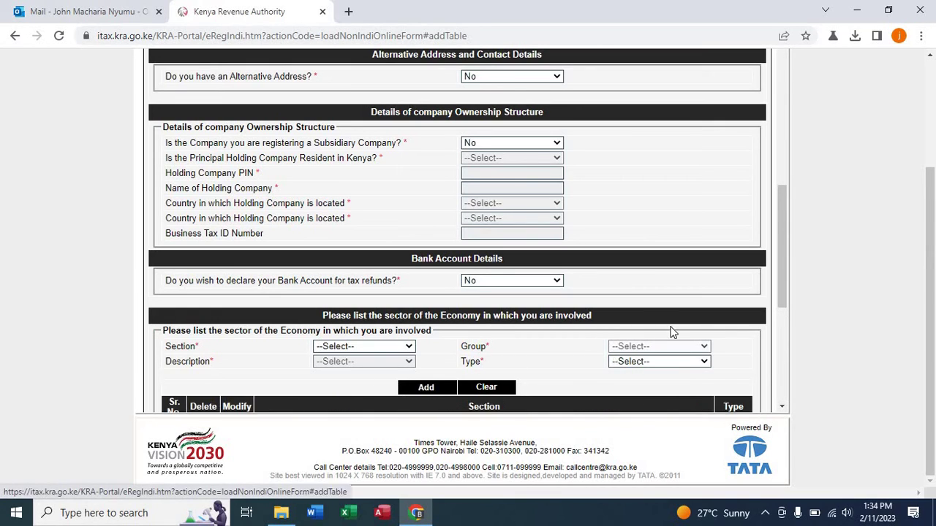
{"action": "left_click_drag", "start_coordinate": [783, 216], "coordinate": [798, 298]}
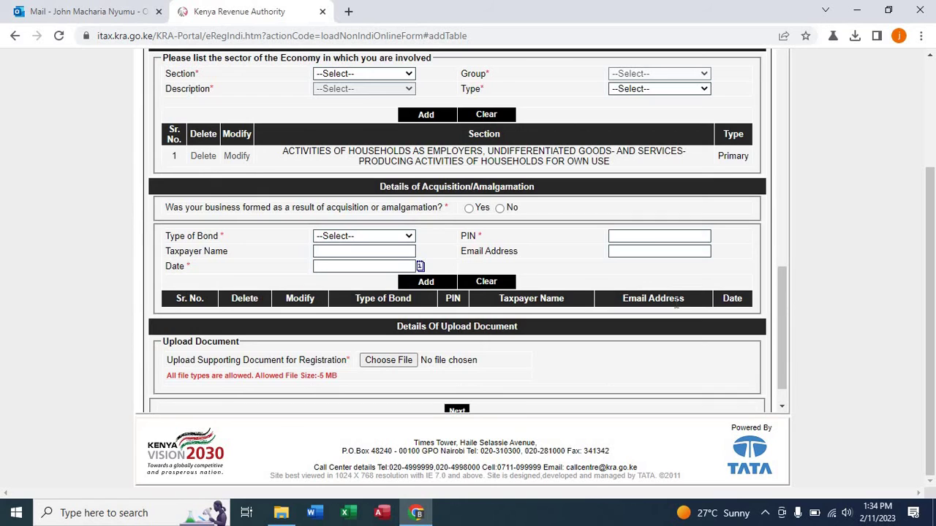
Select No for acquisition or amalgamation and open the file picker for the supporting document.
{"action": "left_click", "coordinate": [499, 210]}
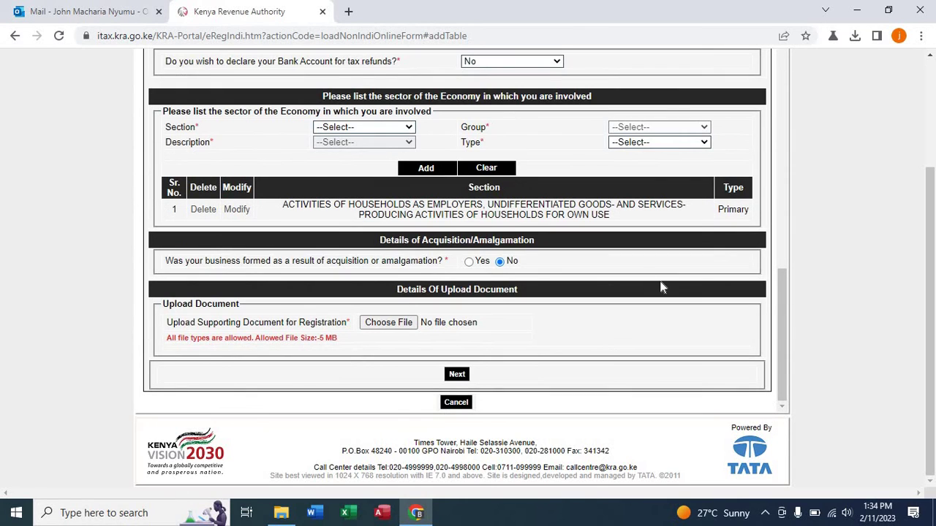
{"action": "left_click", "coordinate": [408, 324]}
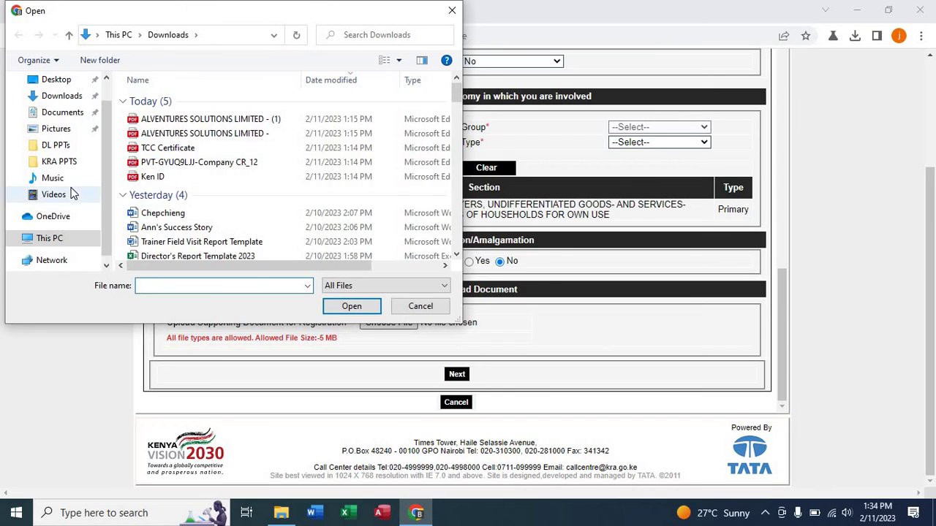
Attach kra_req.rar from the Desktop and proceed to Section B Taxpayer Obligation.
{"action": "left_click", "coordinate": [58, 85]}
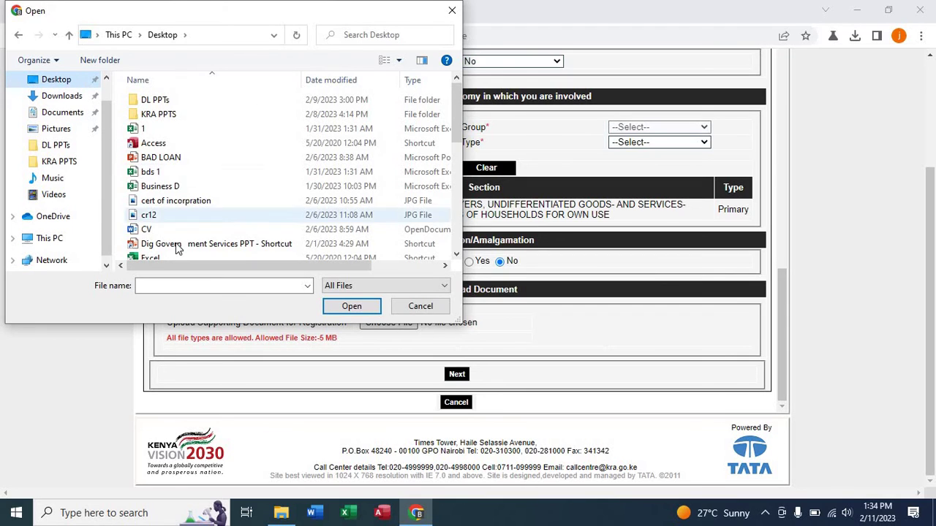
{"action": "left_click", "coordinate": [174, 285]}
{"action": "type", "text": "ka"}
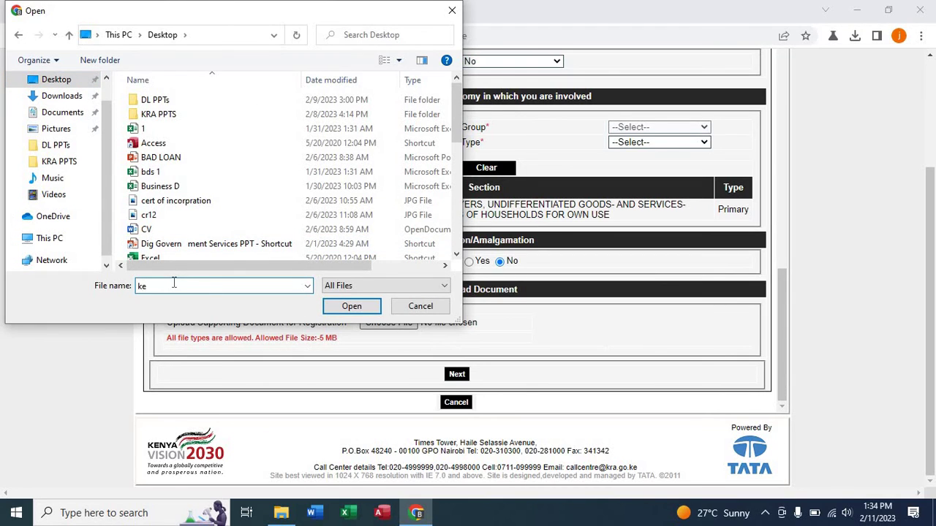
{"action": "key", "text": "BackSpace"}
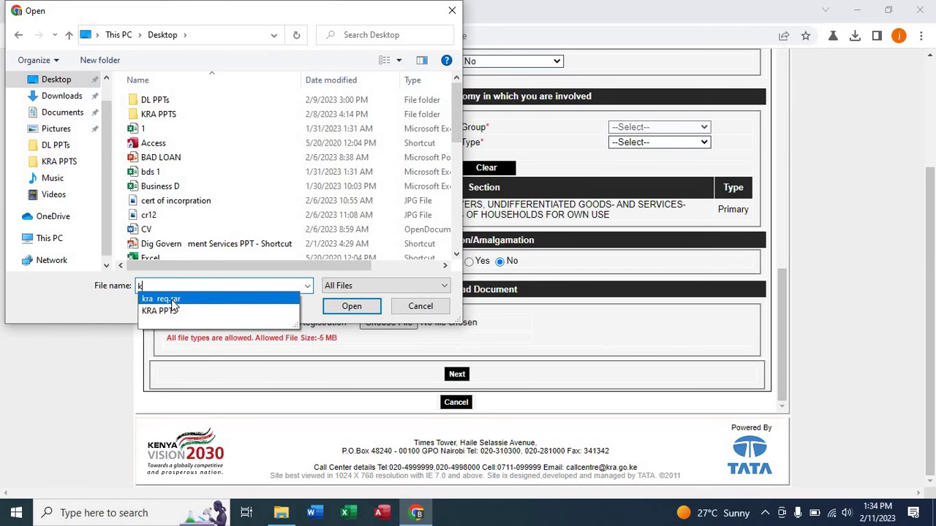
{"action": "left_click", "coordinate": [173, 302]}
{"action": "left_click", "coordinate": [332, 310]}
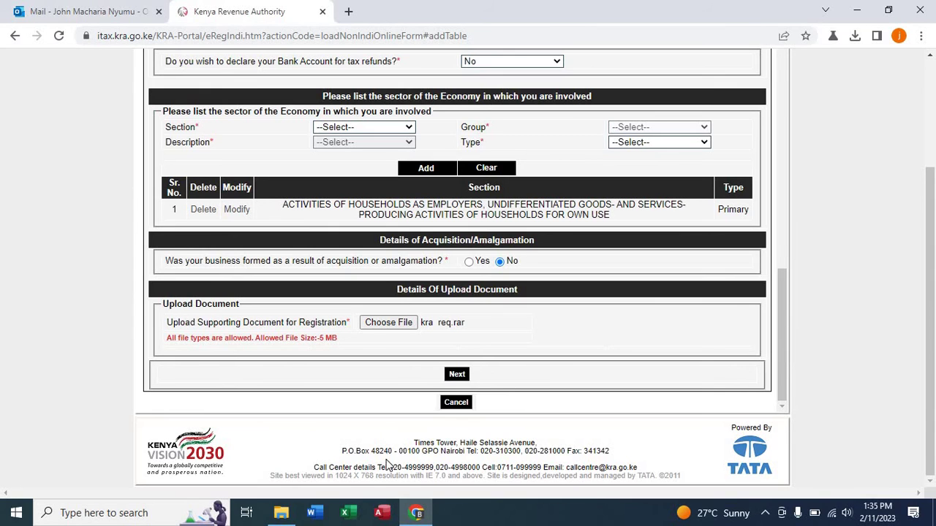
{"action": "left_click", "coordinate": [457, 375]}
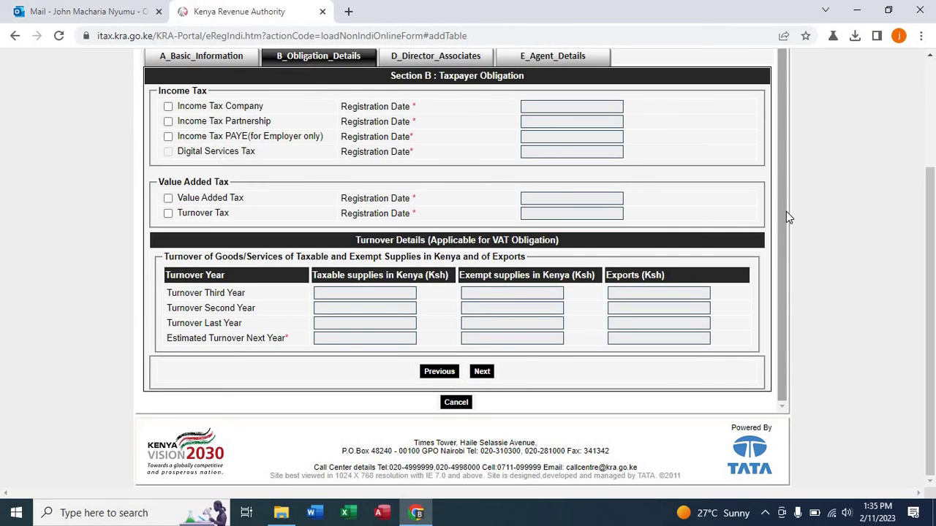
Tick the Income Tax Company and Value Added Tax obligations, with VAT registration dated 11/02/2023.
{"action": "left_click_drag", "start_coordinate": [786, 212], "coordinate": [780, 176]}
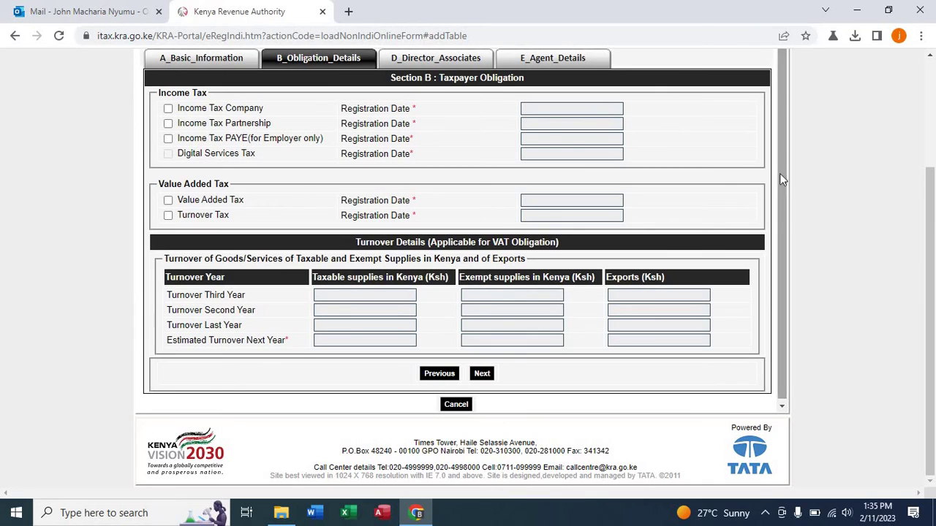
{"action": "left_click", "coordinate": [168, 110]}
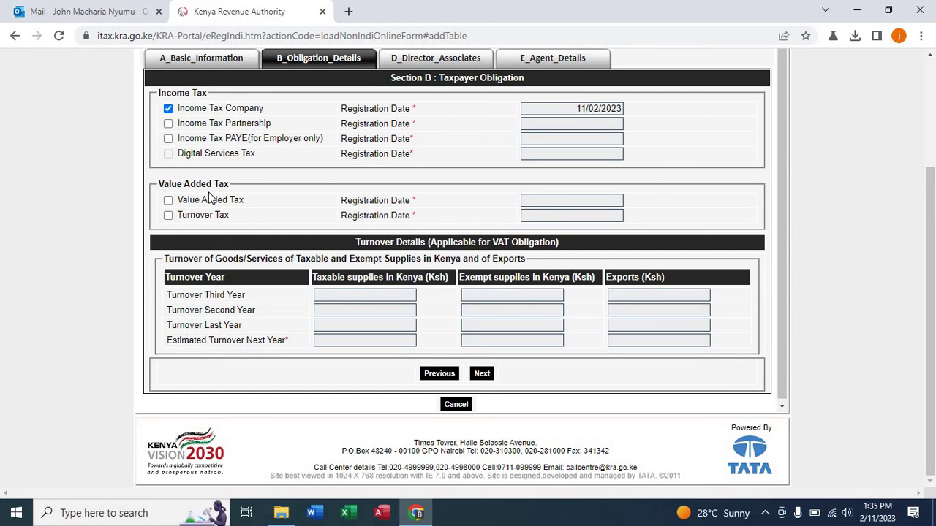
{"action": "left_click", "coordinate": [169, 200]}
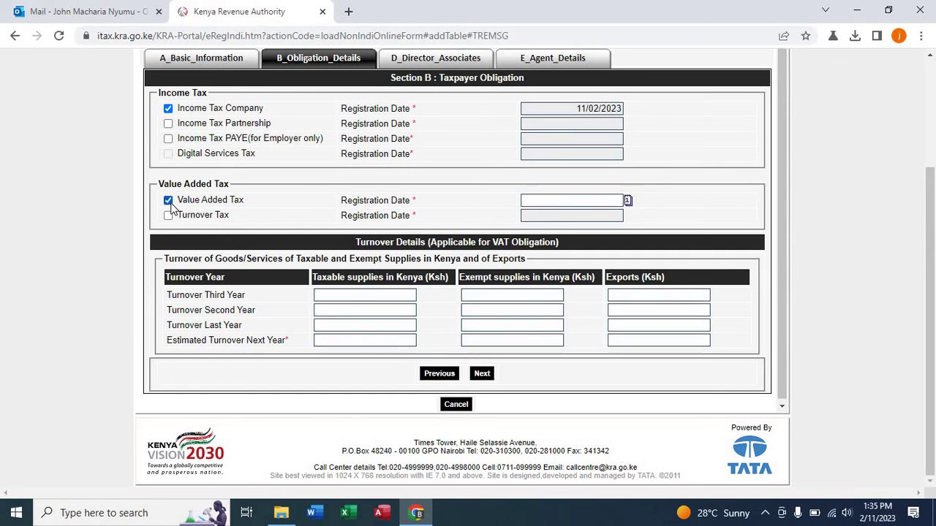
{"action": "left_click", "coordinate": [627, 201]}
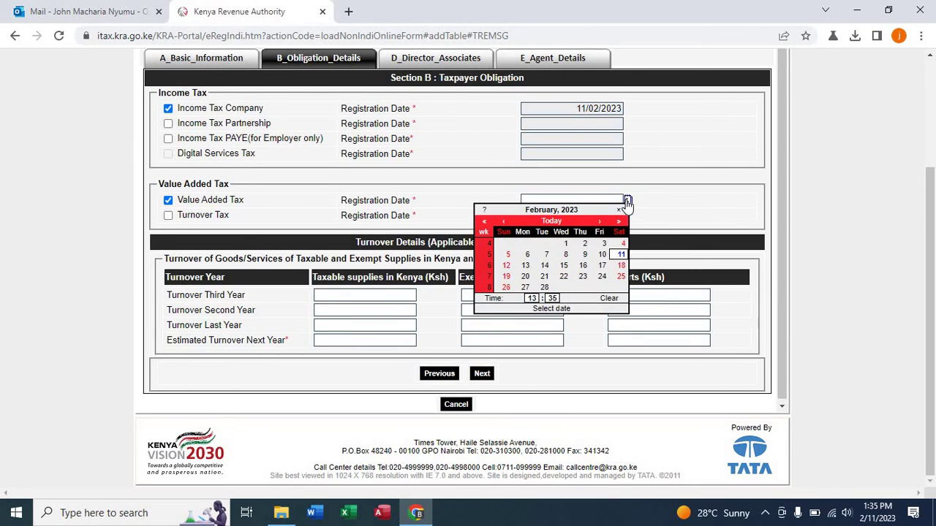
{"action": "left_click", "coordinate": [621, 254]}
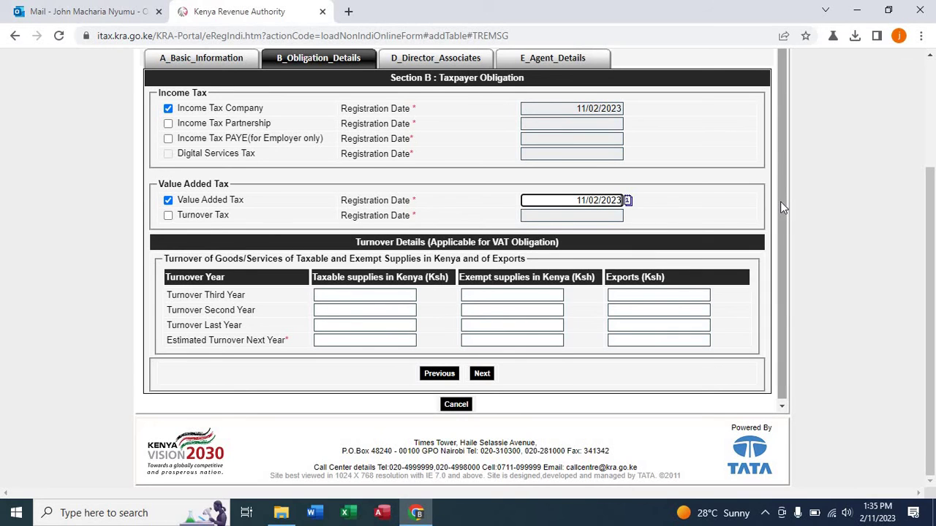
{"action": "scroll", "coordinate": [780, 201], "scroll_direction": "down", "scroll_amount": 1}
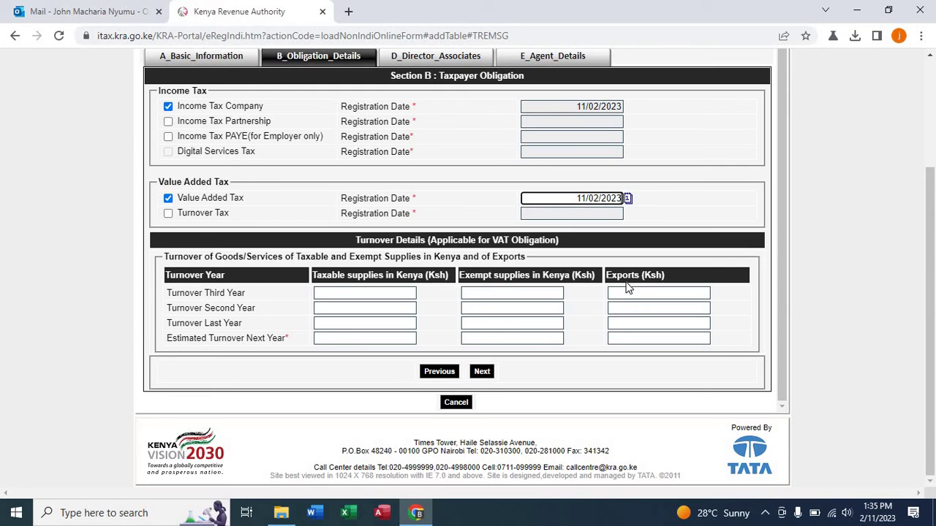
Fill the third- and second-year turnover rows with taxable supplies, 0 exempt and 0 exports.
{"action": "left_click", "coordinate": [353, 291]}
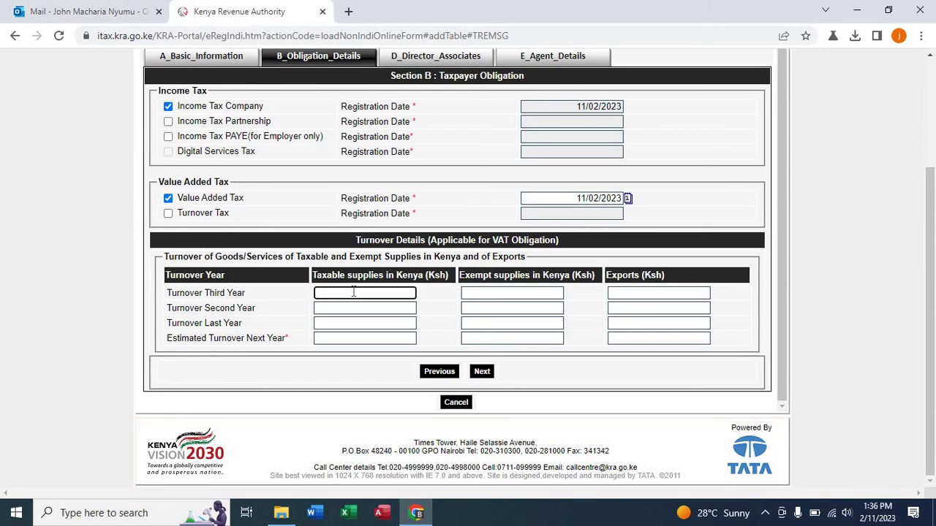
{"action": "type", "text": "5000000"}
{"action": "left_click", "coordinate": [483, 293]}
{"action": "type", "text": "0"}
{"action": "left_click", "coordinate": [659, 292]}
{"action": "type", "text": "0"}
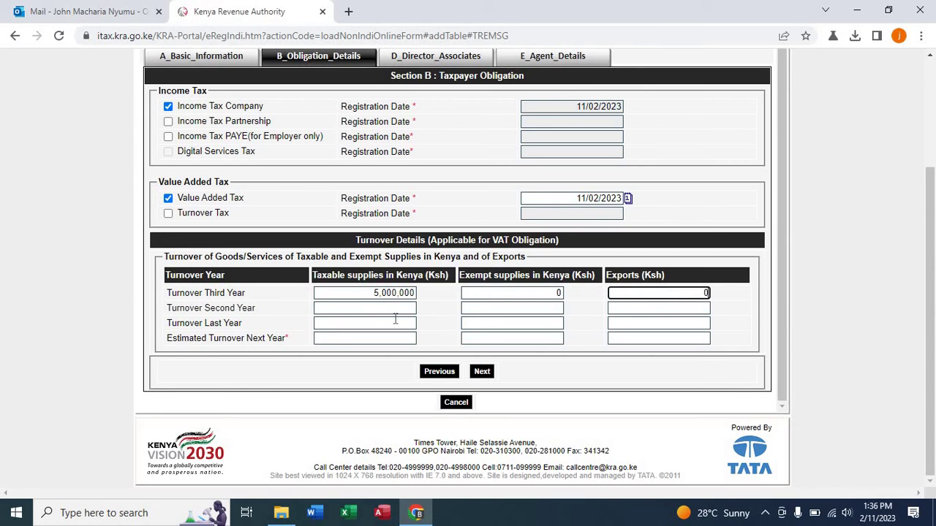
{"action": "left_click", "coordinate": [373, 310]}
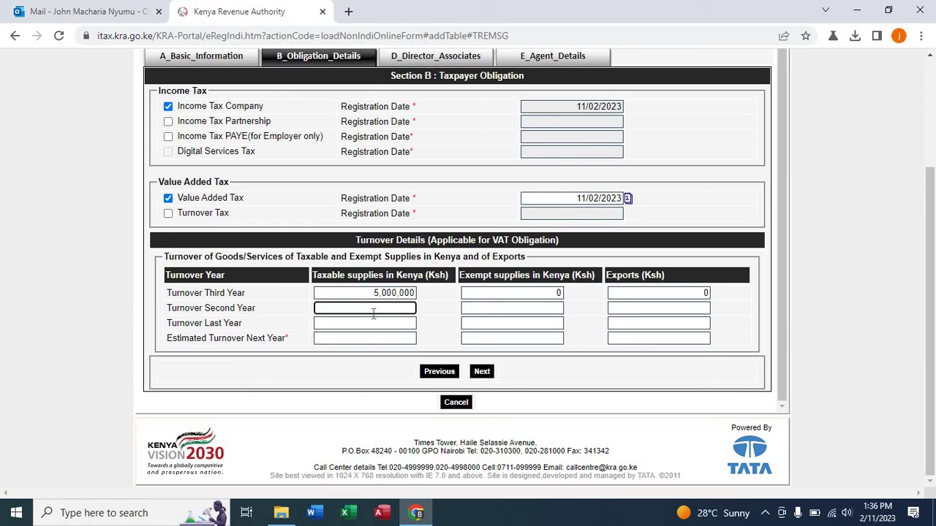
{"action": "type", "text": "50000000"}
{"action": "left_click", "coordinate": [491, 313]}
{"action": "type", "text": "0"}
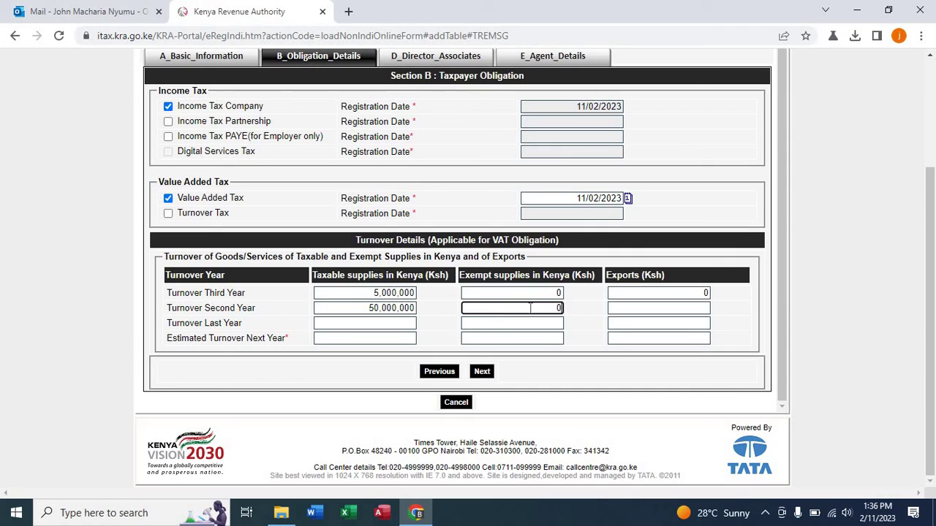
{"action": "left_click", "coordinate": [670, 310]}
{"action": "type", "text": "0"}
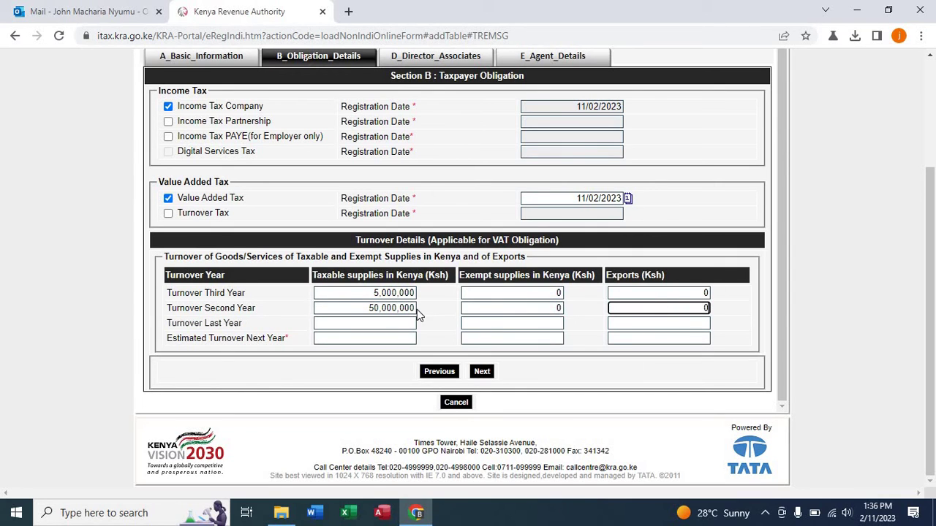
Fill the last-year row and correct both mistyped taxable figures to 5,000,000.
{"action": "left_click", "coordinate": [355, 322]}
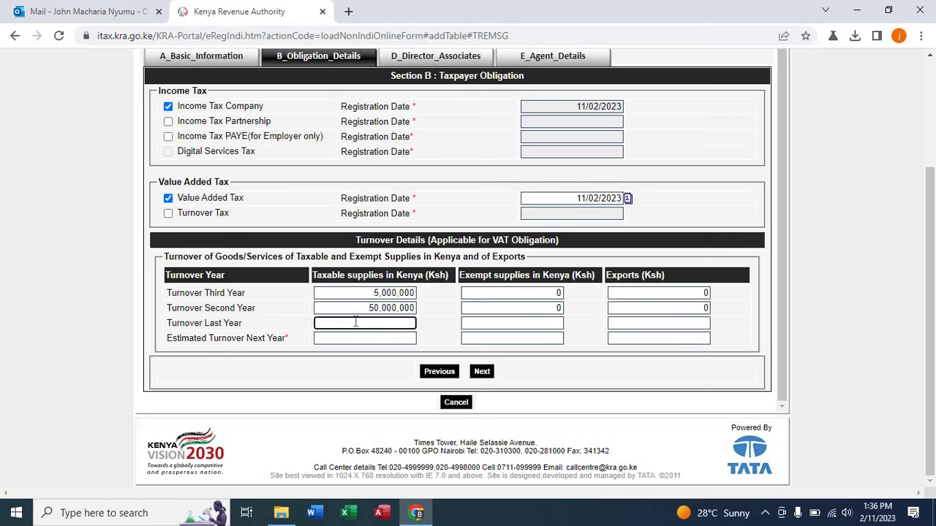
{"action": "type", "text": "50000000"}
{"action": "left_click", "coordinate": [378, 308]}
{"action": "key", "text": "BackSpace"}
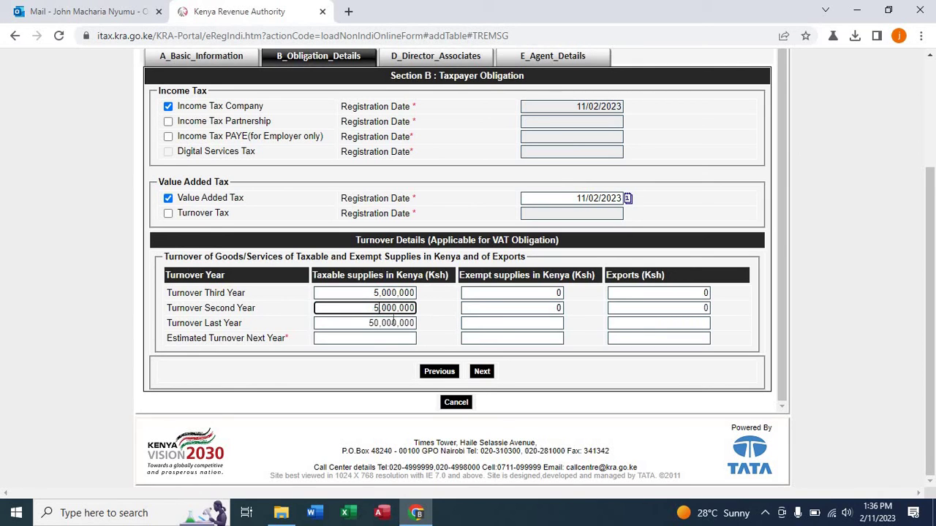
{"action": "left_click", "coordinate": [377, 323]}
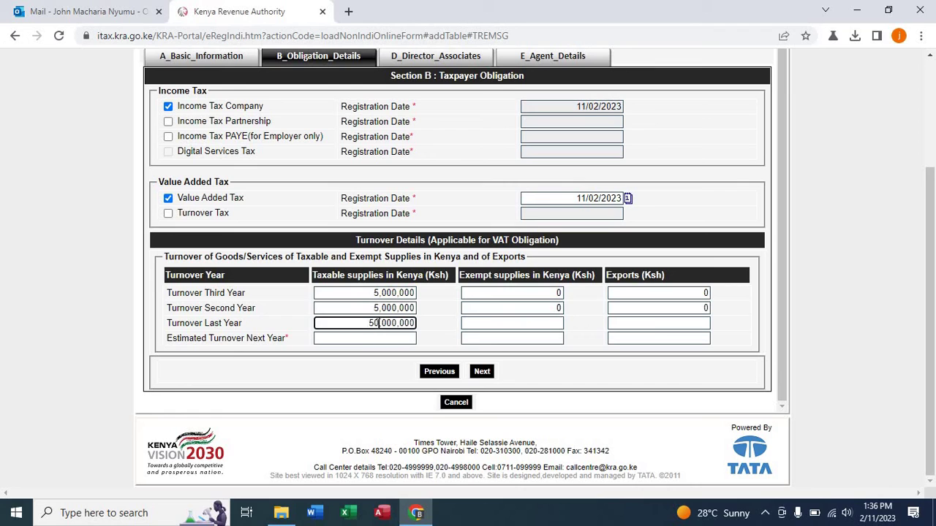
{"action": "key", "text": "BackSpace"}
{"action": "left_click", "coordinate": [481, 328]}
{"action": "type", "text": "0"}
{"action": "left_click", "coordinate": [626, 322]}
{"action": "type", "text": "0"}
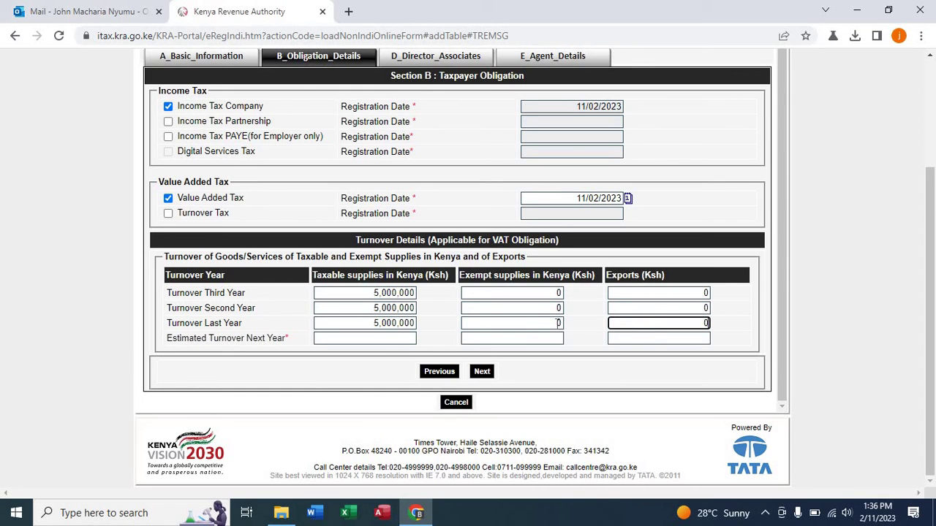
Enter the next-year estimate of 5,000,000 taxable, 0 exempt and 0 exports, then continue to Section D.
{"action": "left_click", "coordinate": [371, 338]}
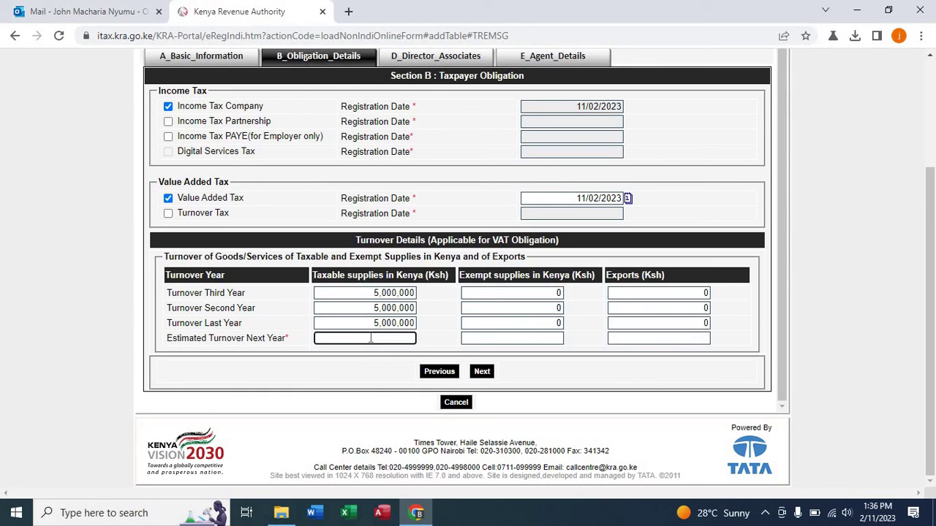
{"action": "type", "text": "5000000"}
{"action": "left_click", "coordinate": [542, 336]}
{"action": "type", "text": "0"}
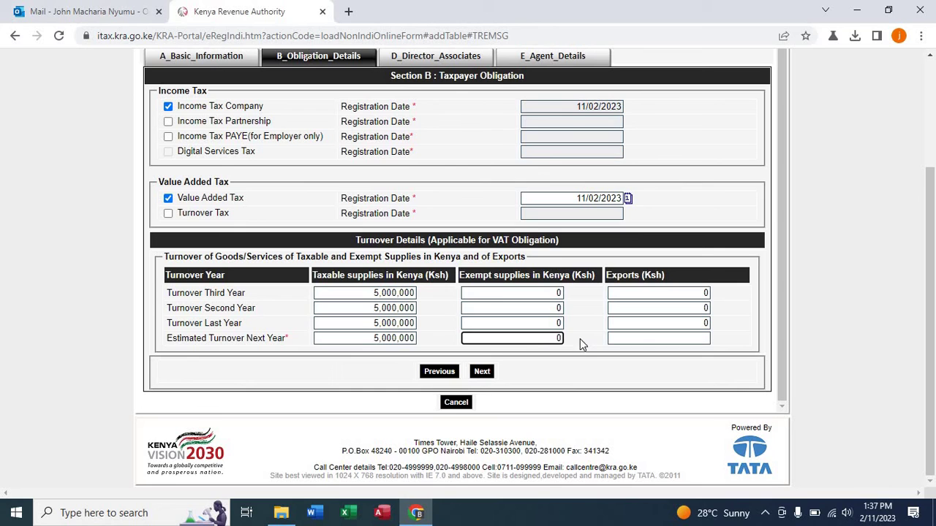
{"action": "left_click", "coordinate": [616, 338]}
{"action": "type", "text": "0"}
{"action": "left_click", "coordinate": [483, 373]}
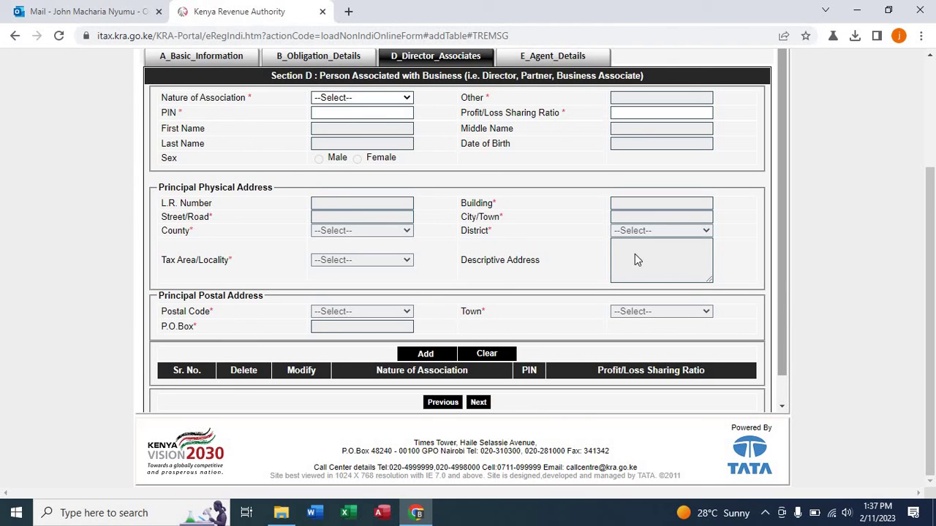
Add a Director association as row 1, entering the director's PIN and loading their details.
{"action": "left_click", "coordinate": [399, 99]}
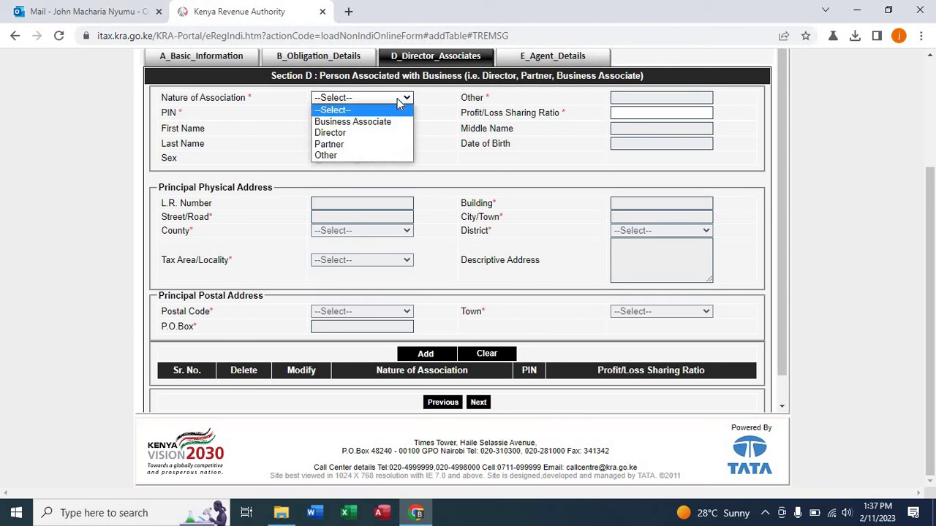
{"action": "left_click", "coordinate": [368, 139]}
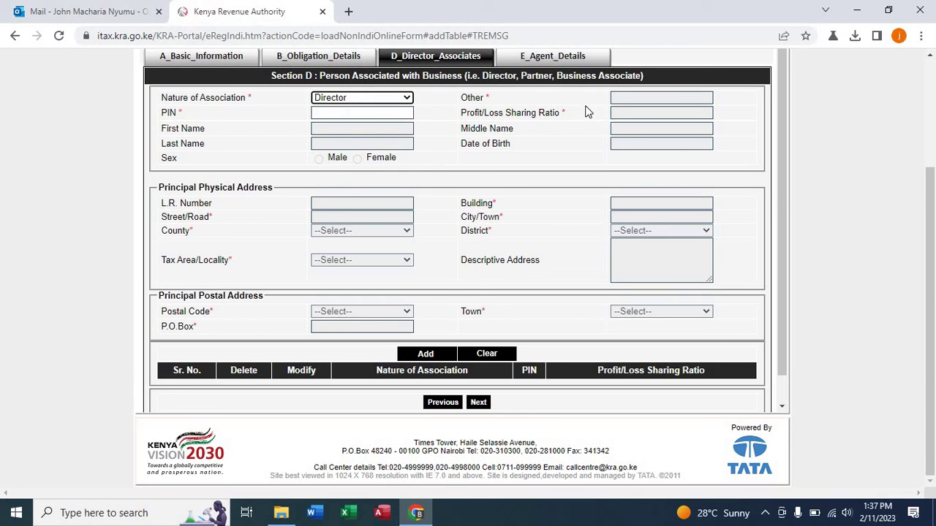
{"action": "left_click", "coordinate": [341, 112]}
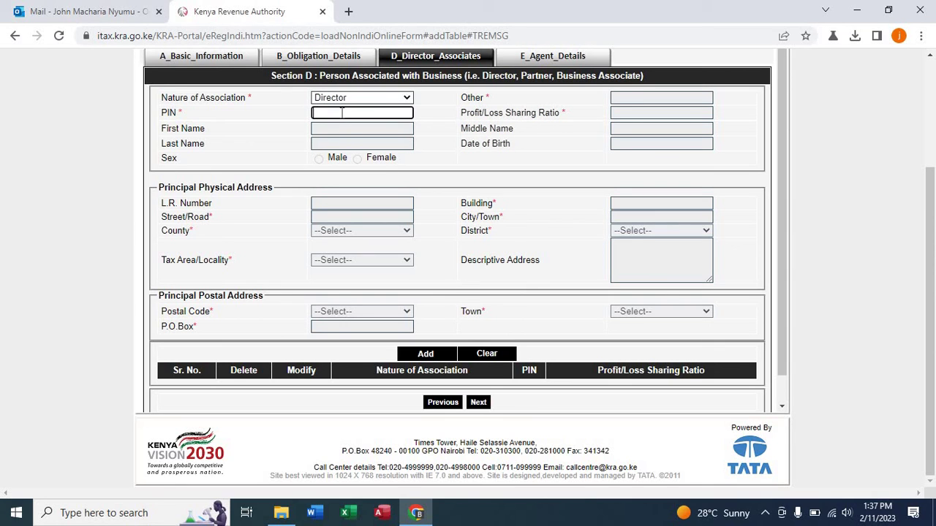
{"action": "left_click", "coordinate": [277, 127]}
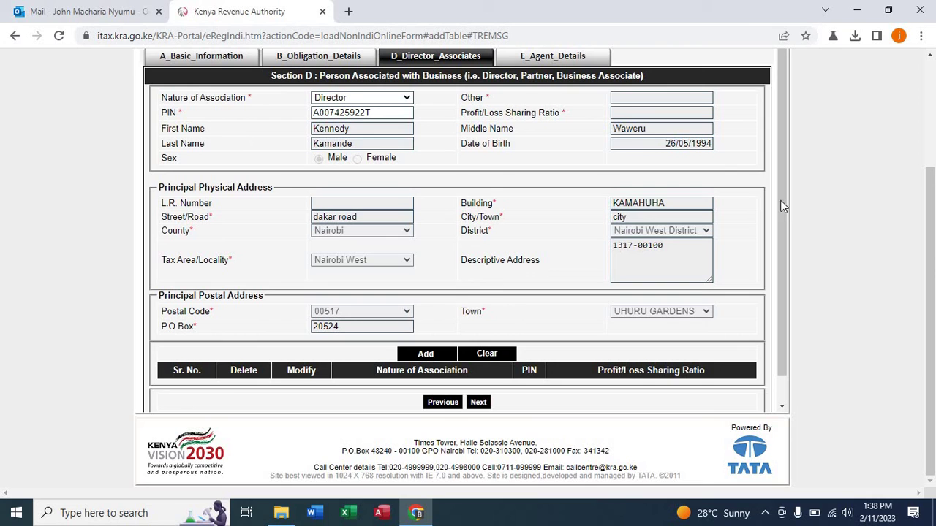
{"action": "left_click_drag", "start_coordinate": [782, 202], "coordinate": [791, 259]}
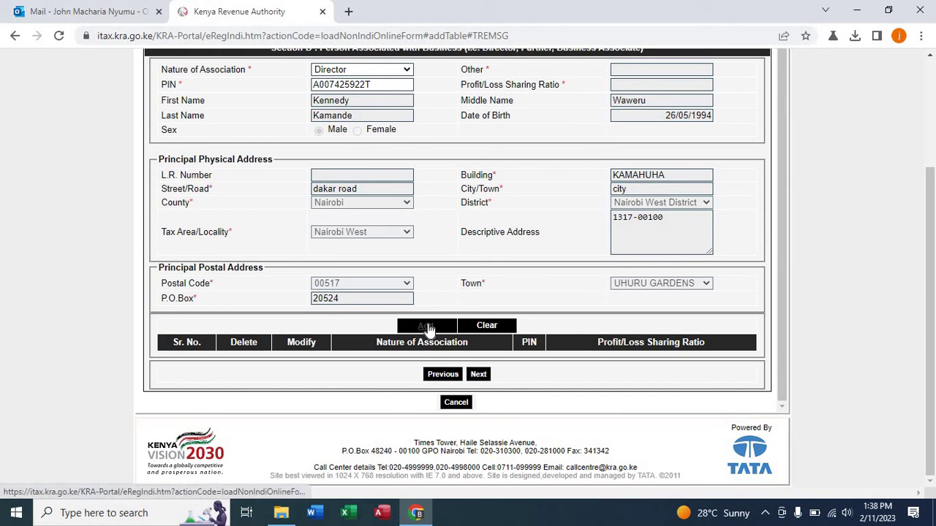
{"action": "left_click", "coordinate": [427, 326]}
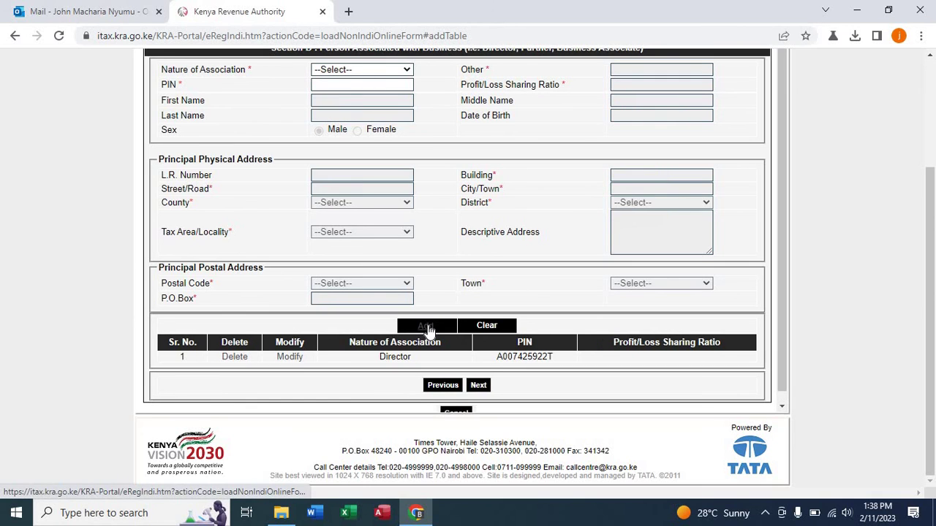
Continue to Section E Agent Details, leaving the tax agent fields empty.
{"action": "left_click", "coordinate": [475, 389]}
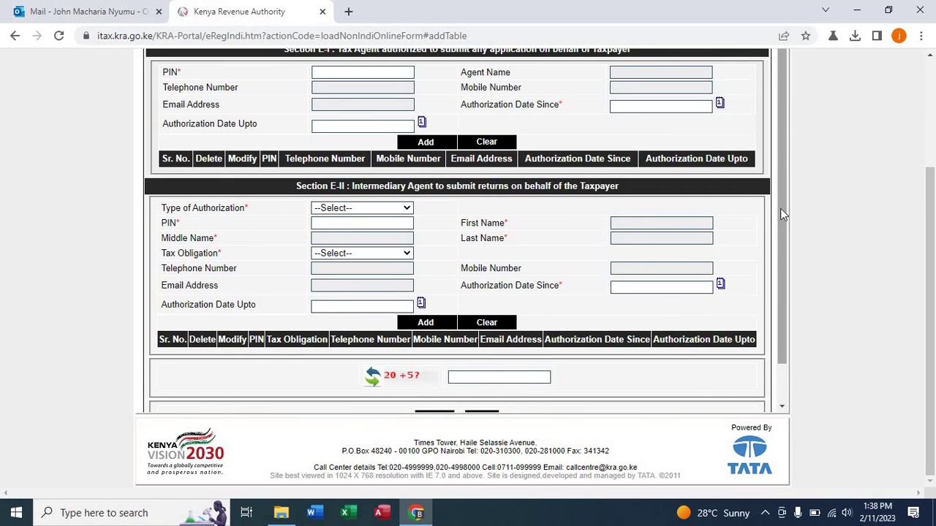
{"action": "left_click_drag", "start_coordinate": [780, 209], "coordinate": [776, 180]}
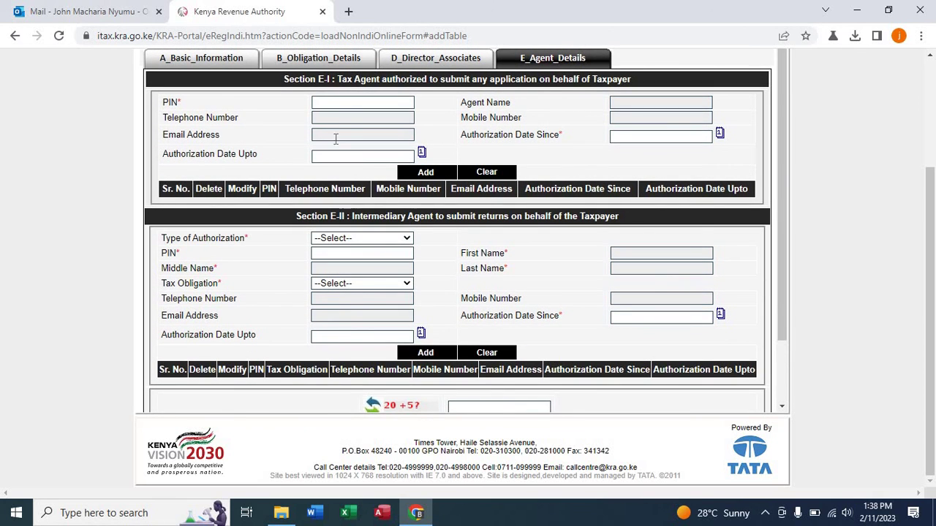
{"action": "left_click", "coordinate": [320, 101]}
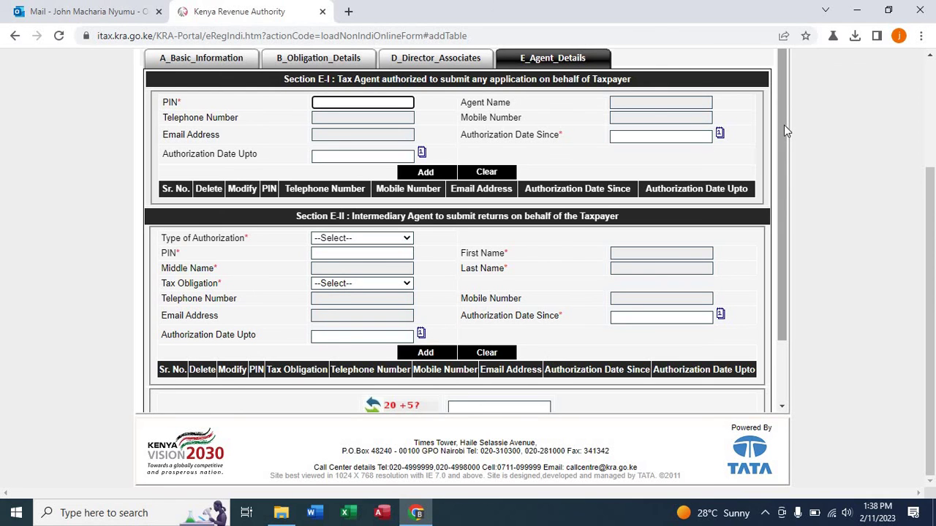
Answer the arithmetic security captcha with 25.
{"action": "left_click_drag", "start_coordinate": [784, 125], "coordinate": [780, 191]}
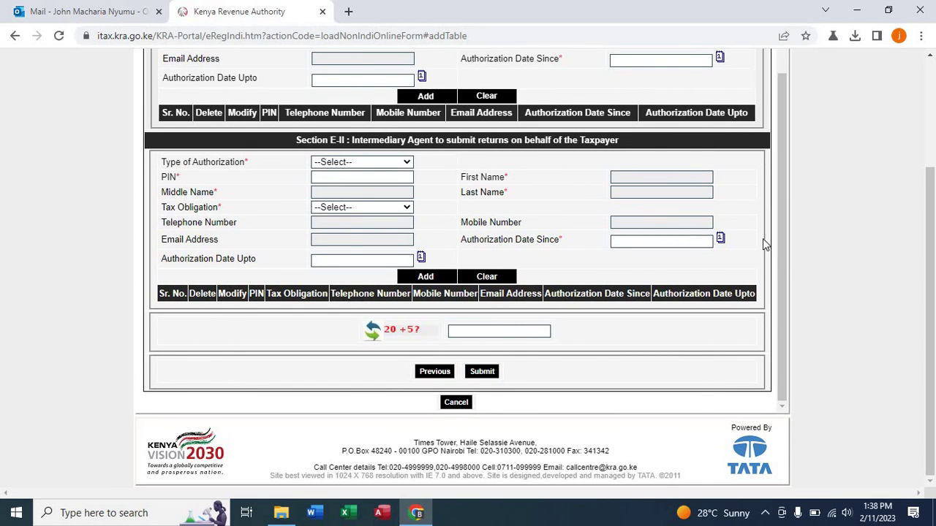
{"action": "left_click_drag", "start_coordinate": [783, 256], "coordinate": [804, 382]}
{"action": "left_click", "coordinate": [504, 332]}
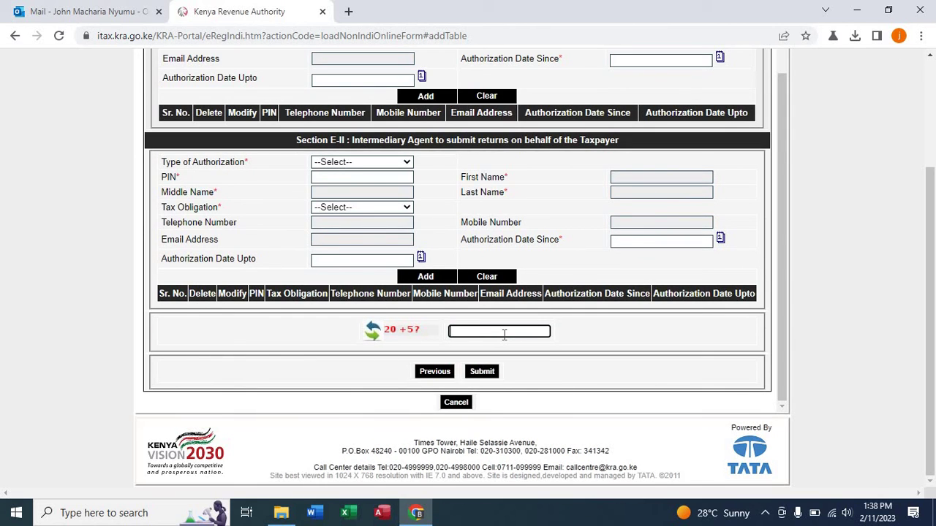
{"action": "type", "text": "25"}
{"action": "left_click_drag", "start_coordinate": [783, 292], "coordinate": [760, 123]}
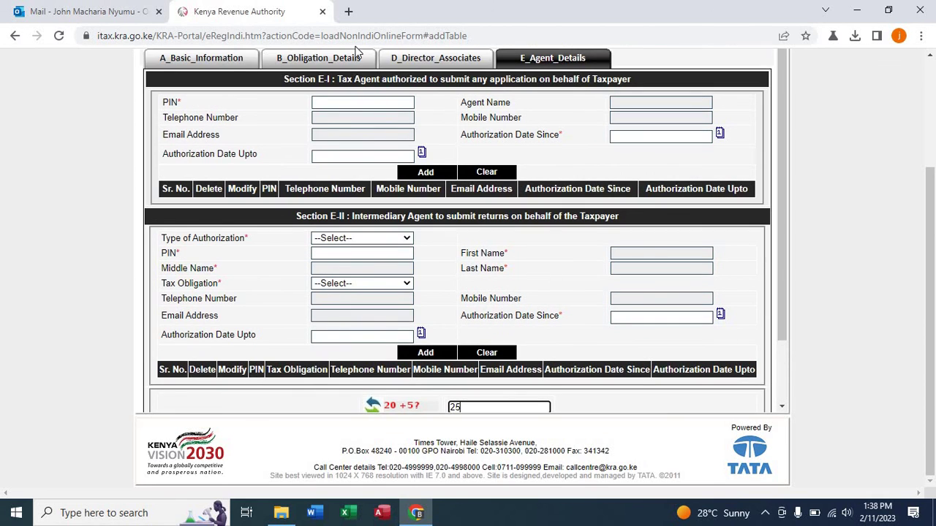
{"action": "left_click", "coordinate": [220, 63]}
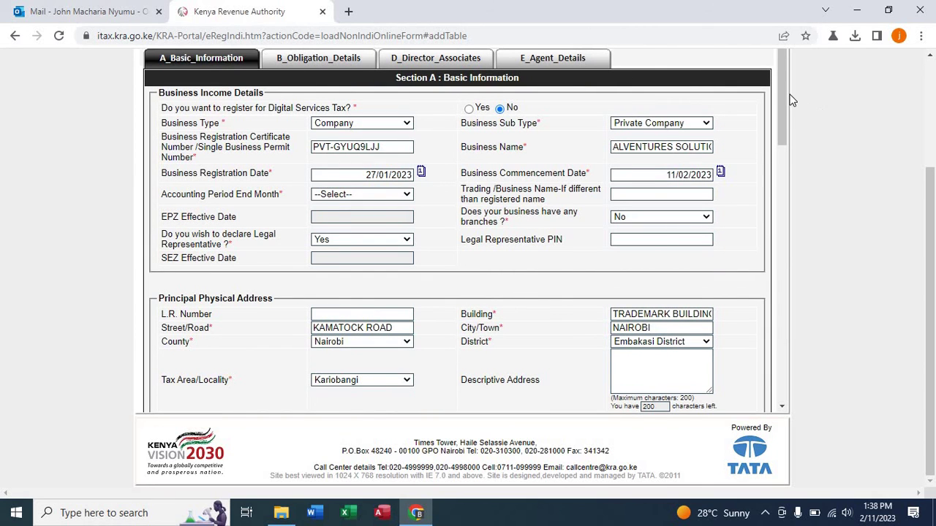
{"action": "left_click_drag", "start_coordinate": [785, 93], "coordinate": [802, 225]}
{"action": "left_click", "coordinate": [359, 162]}
{"action": "scroll", "coordinate": [760, 148], "scroll_direction": "up", "scroll_amount": 5}
{"action": "left_click", "coordinate": [537, 62]}
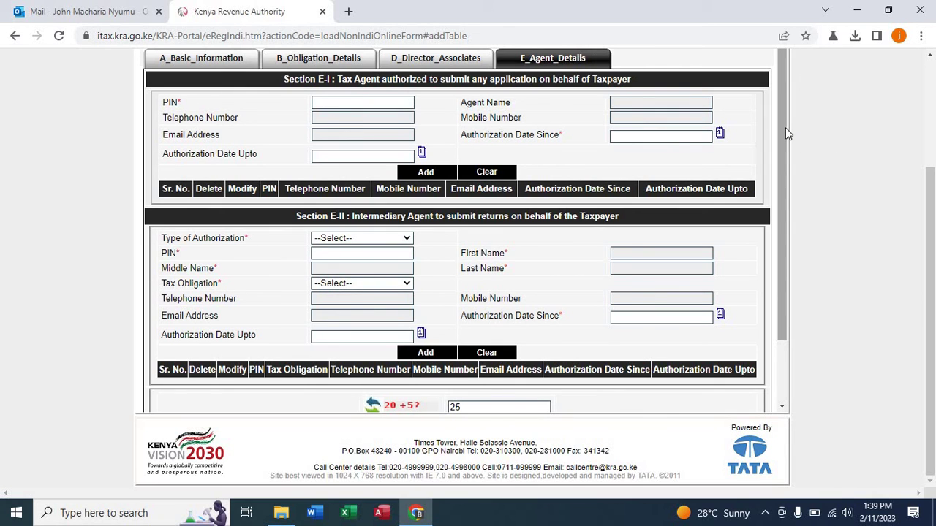
{"action": "scroll", "coordinate": [786, 133], "scroll_direction": "down", "scroll_amount": 2}
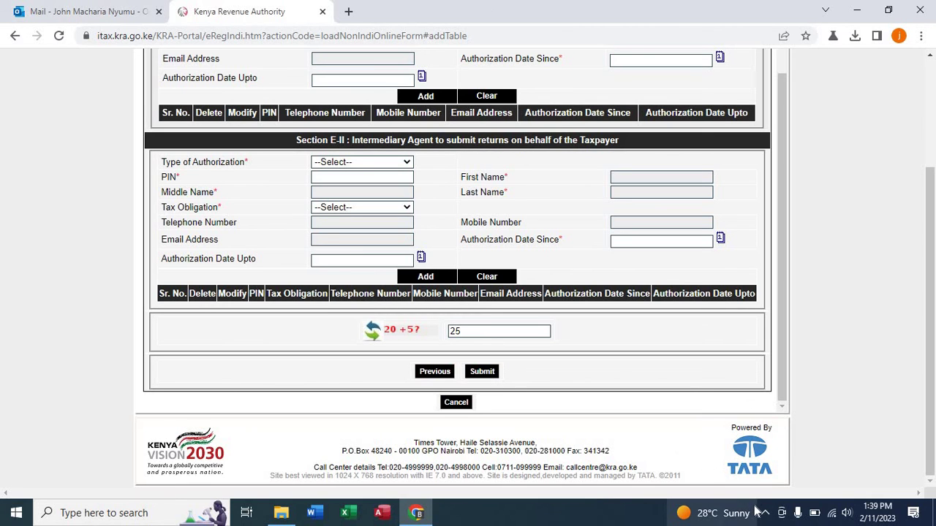
{"action": "mouse_move", "coordinate": [752, 511]}
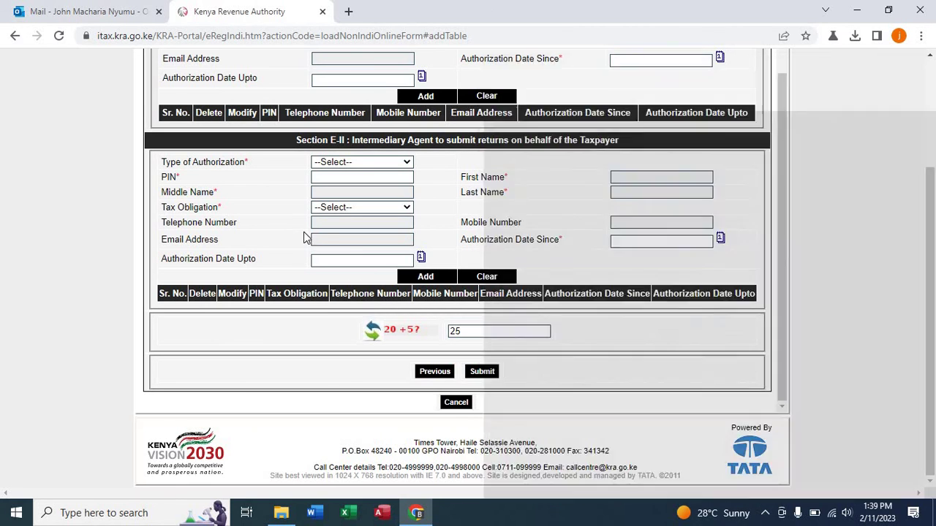